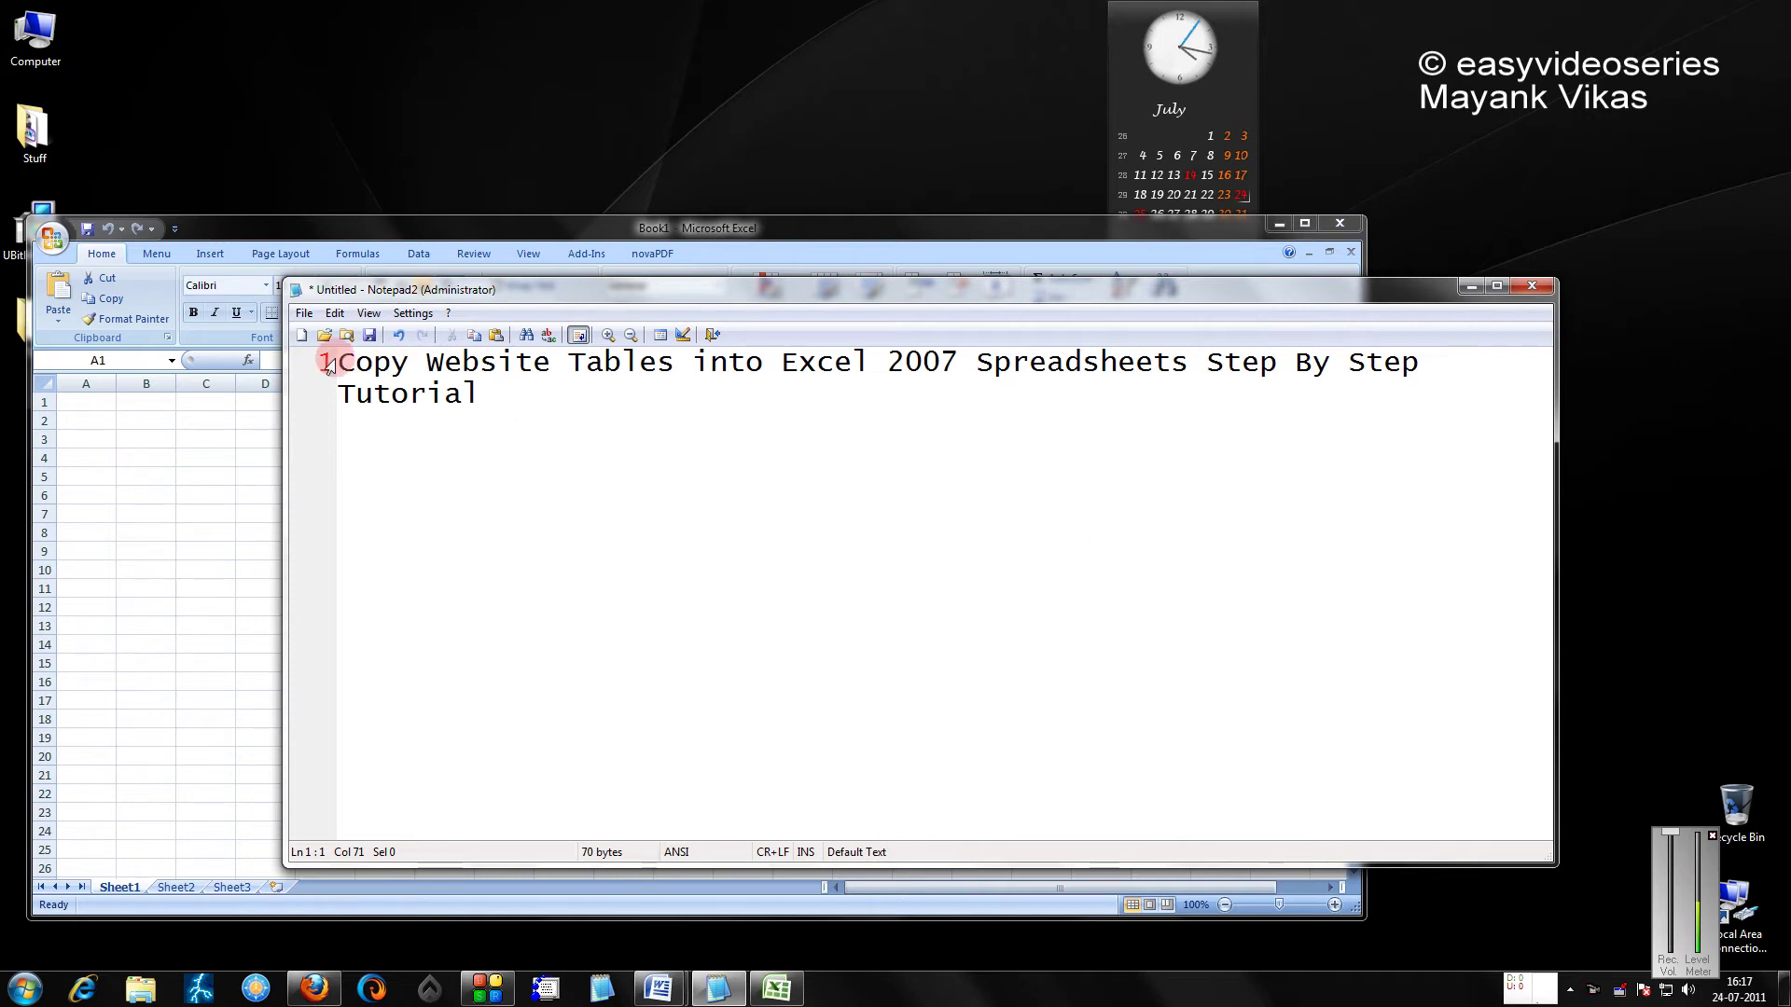
Place the cursor before 'Spreadsheets' in the Notepad2 title to add '& 2010'
left_click(965, 362)
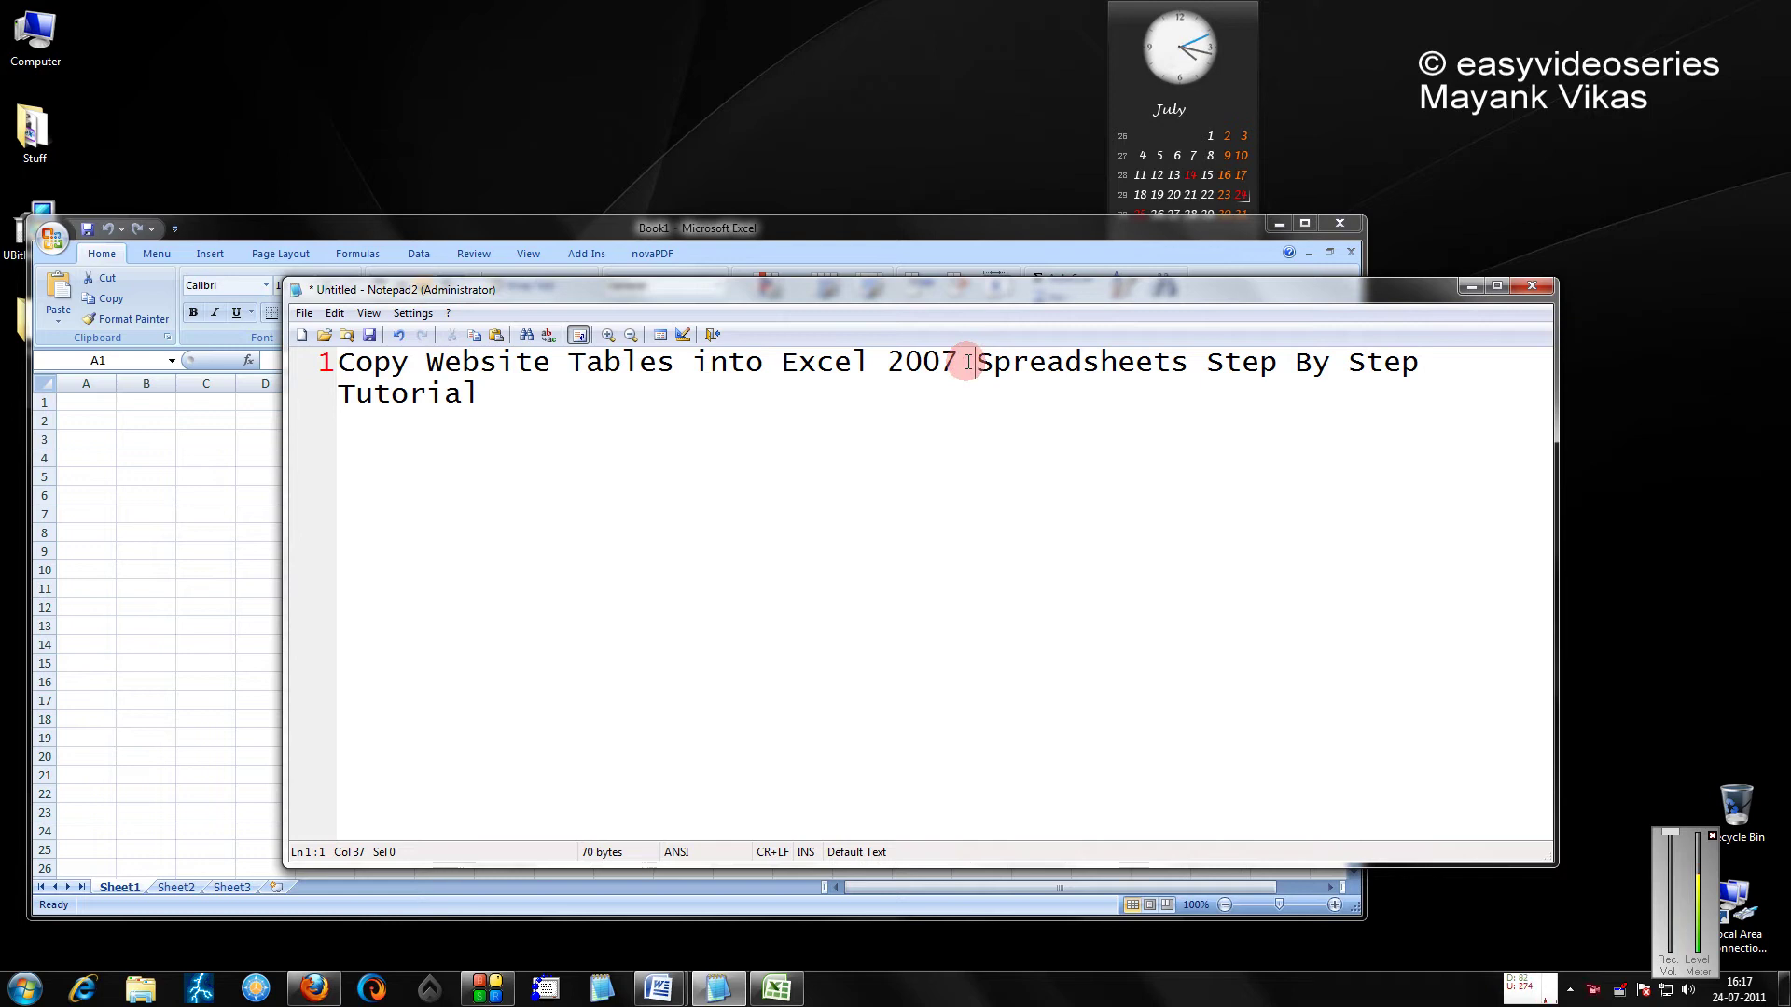
type("& 201")
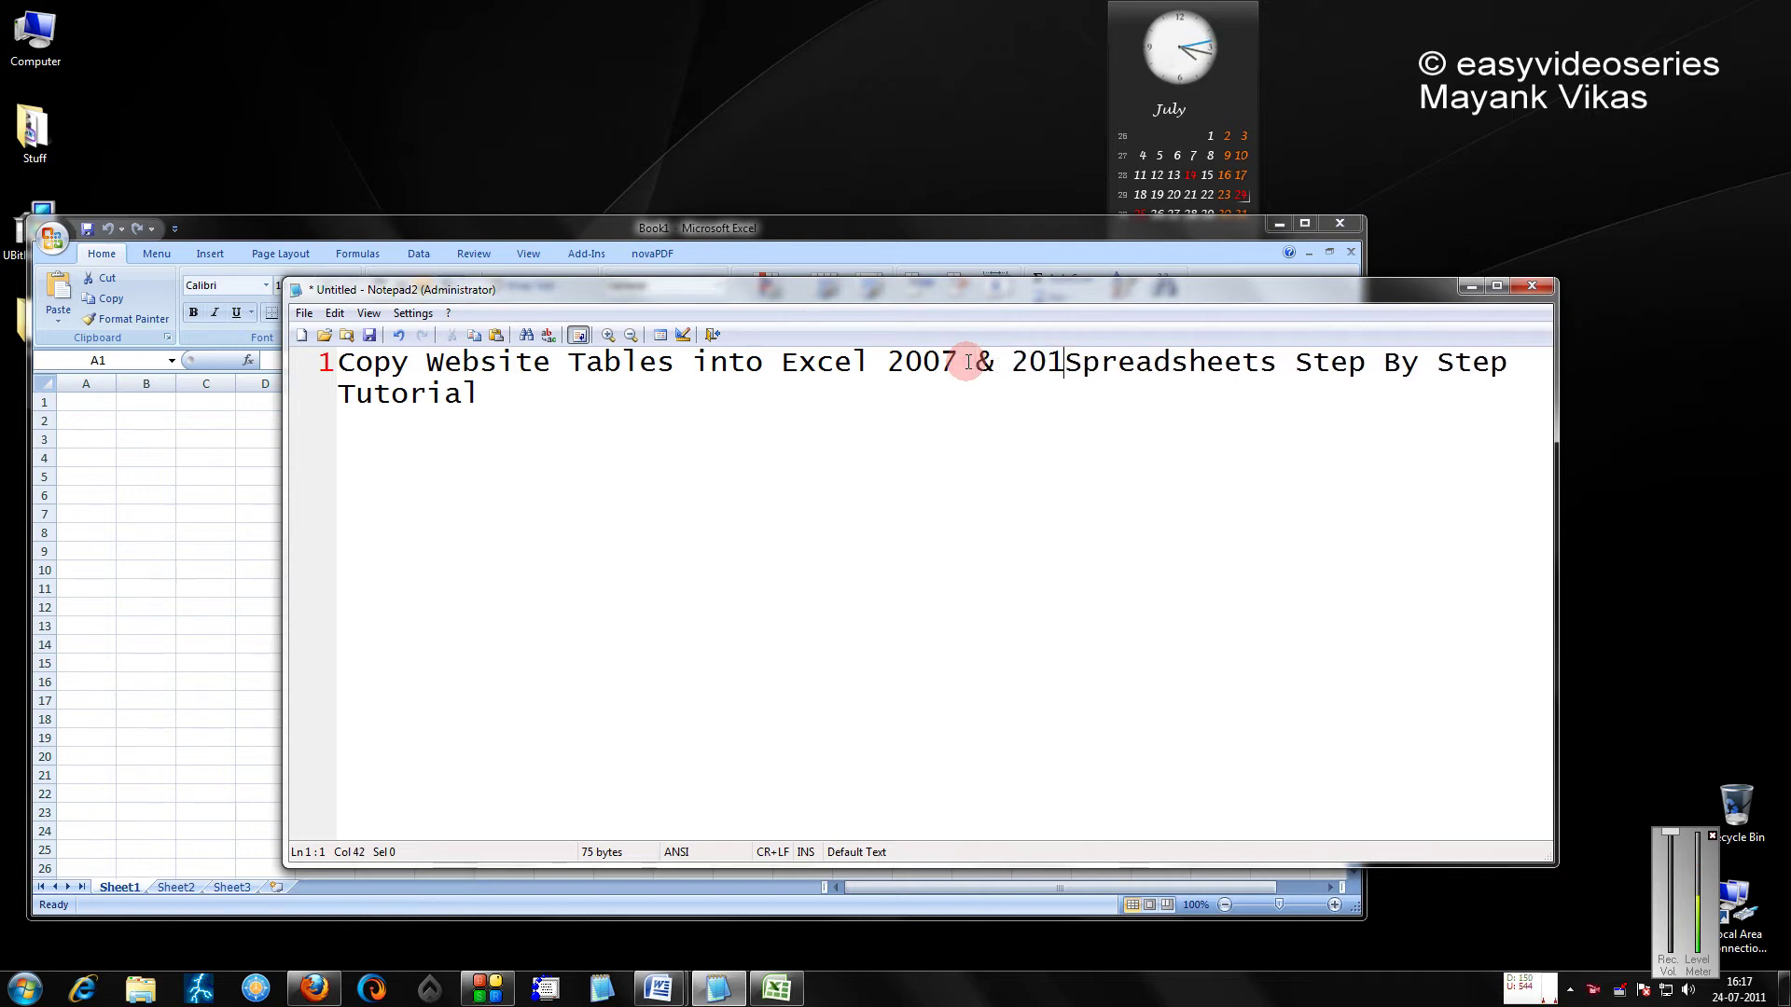
type("0")
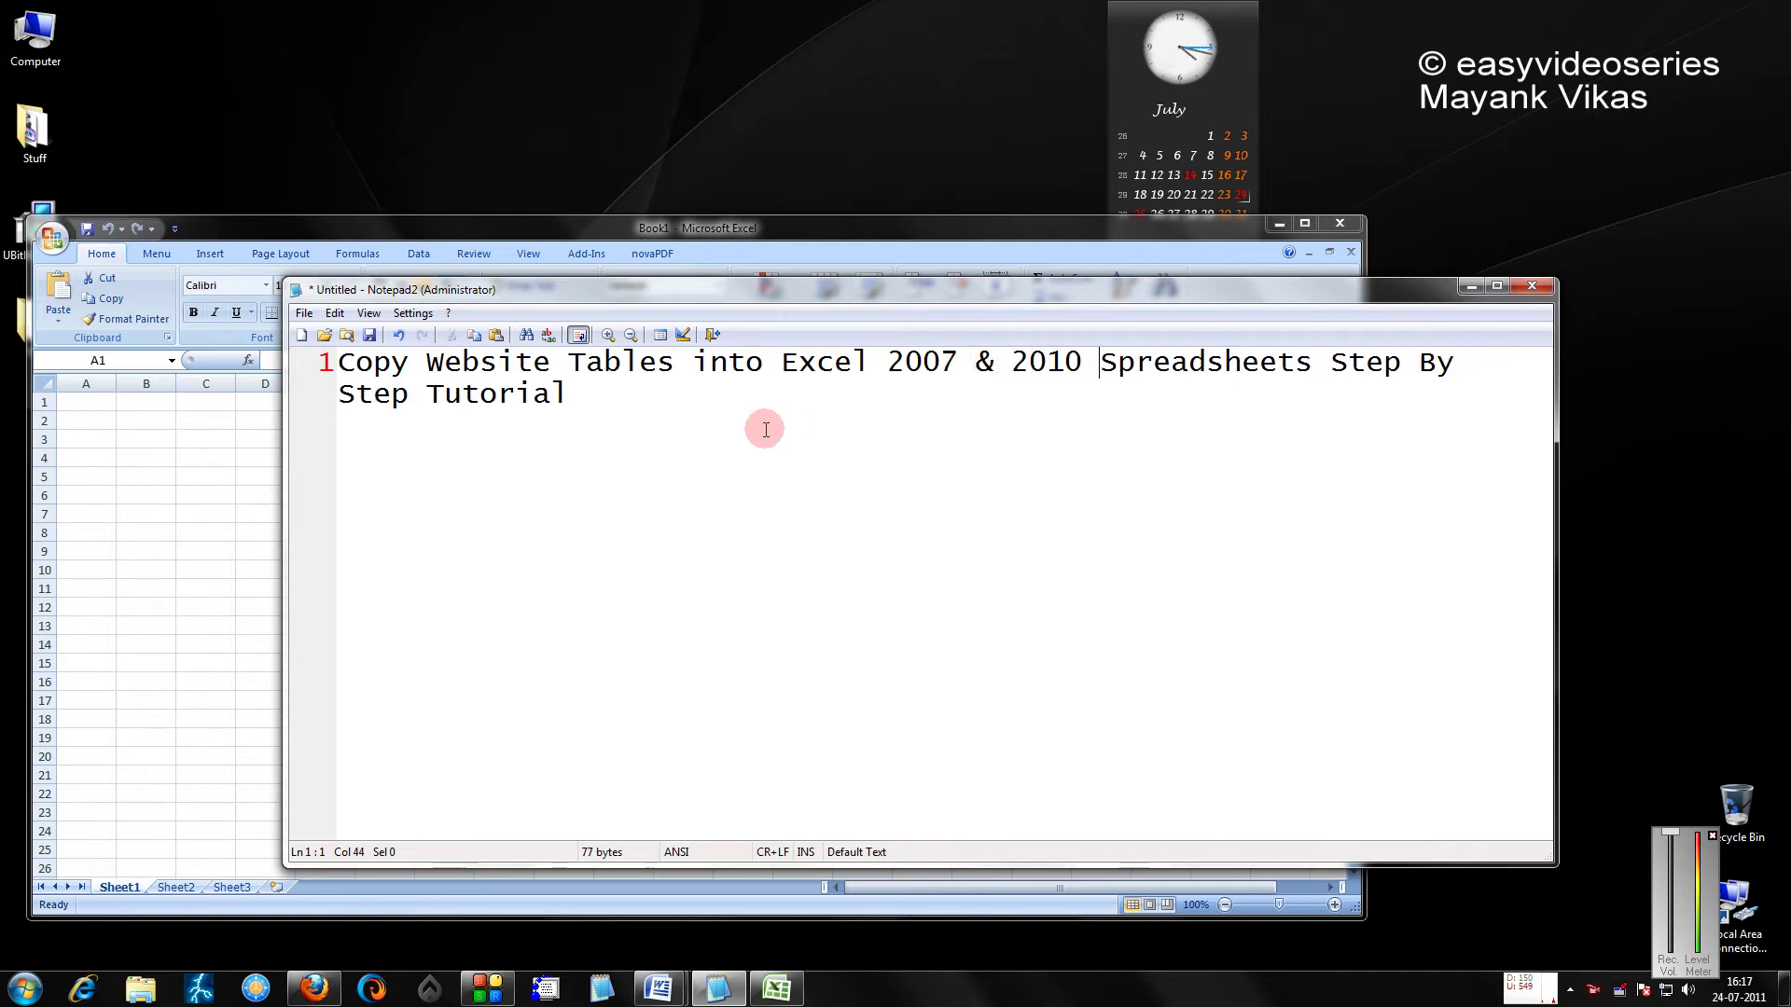
Bring Firefox's contextures Excel Sample Data page to the front
left_click(310, 989)
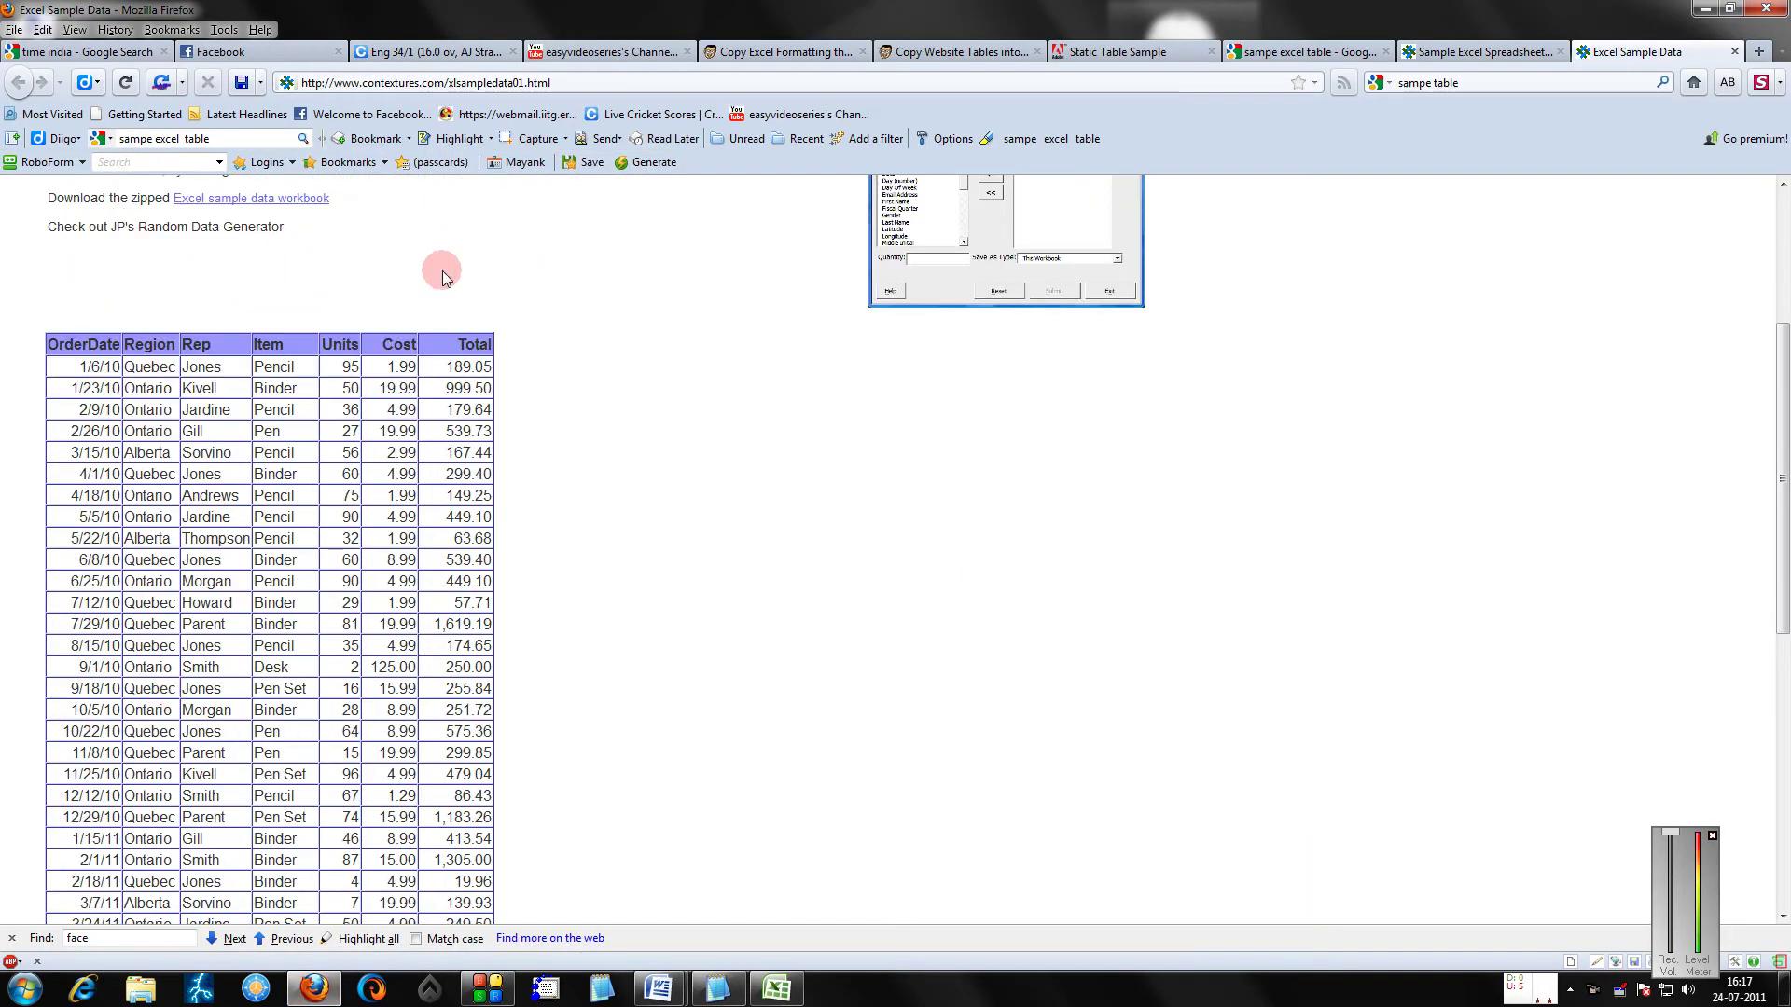
scroll(284, 573, "down", 3)
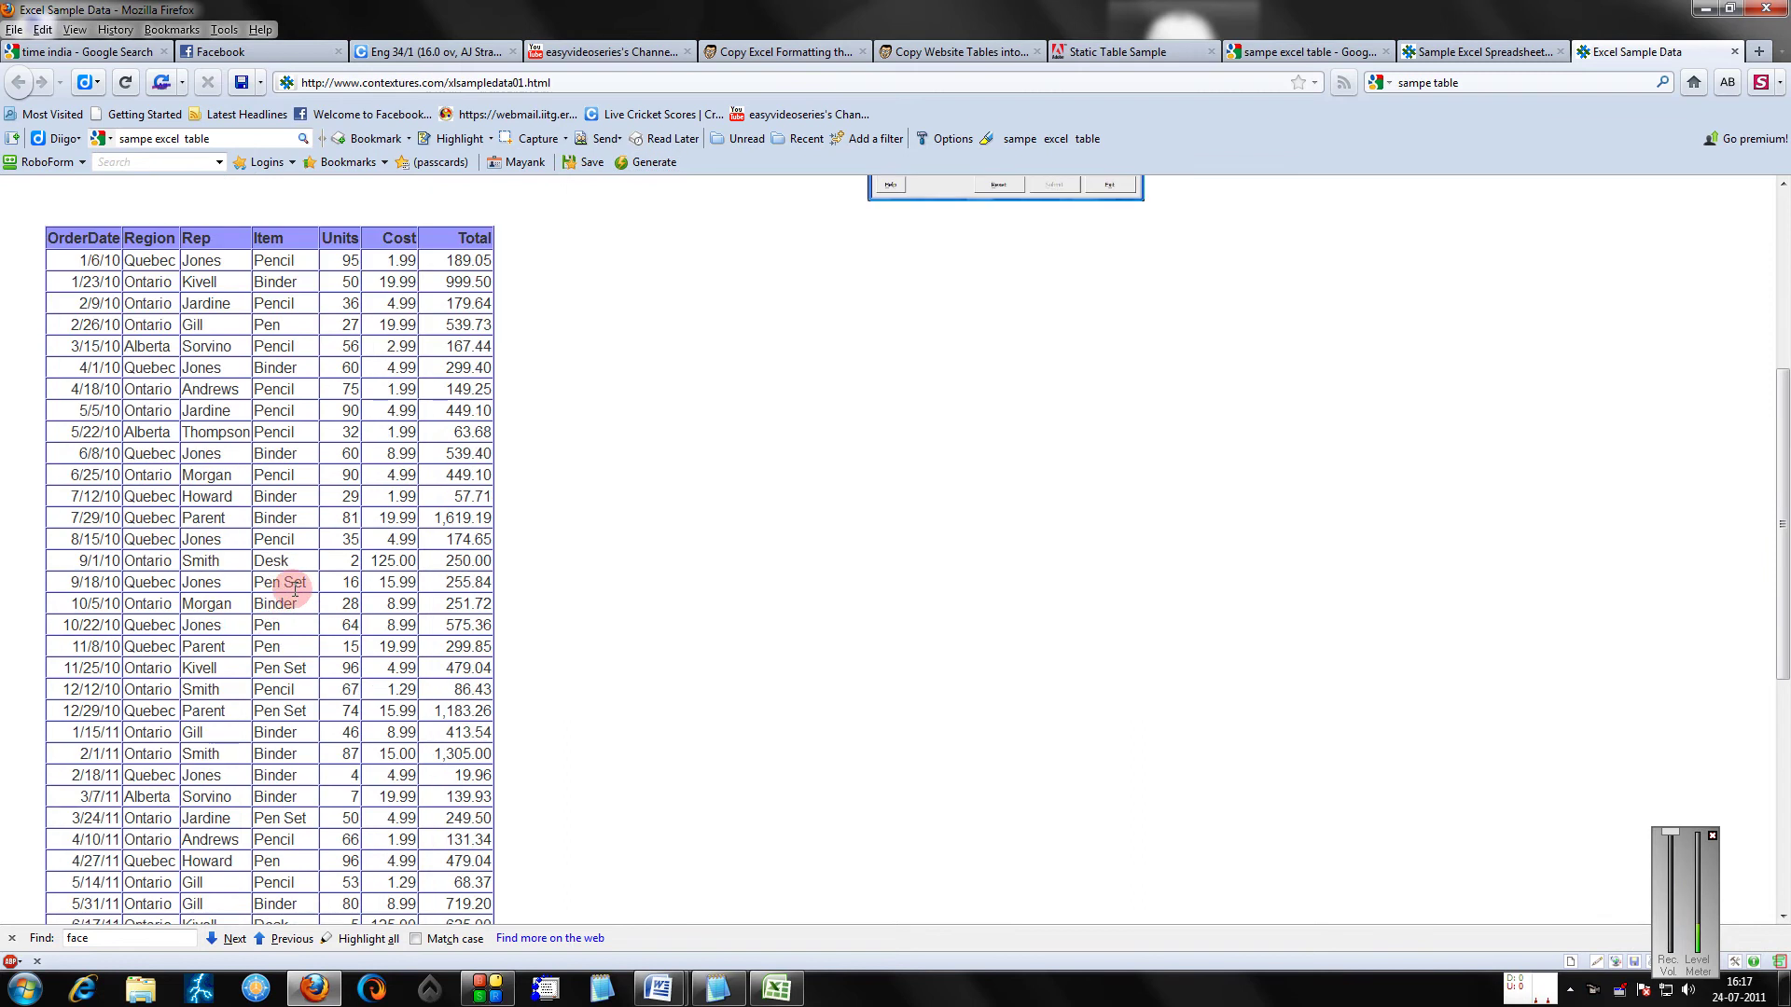
scroll(284, 573, "down", 3)
scroll(297, 583, "down", 2)
scroll(297, 588, "up", 3)
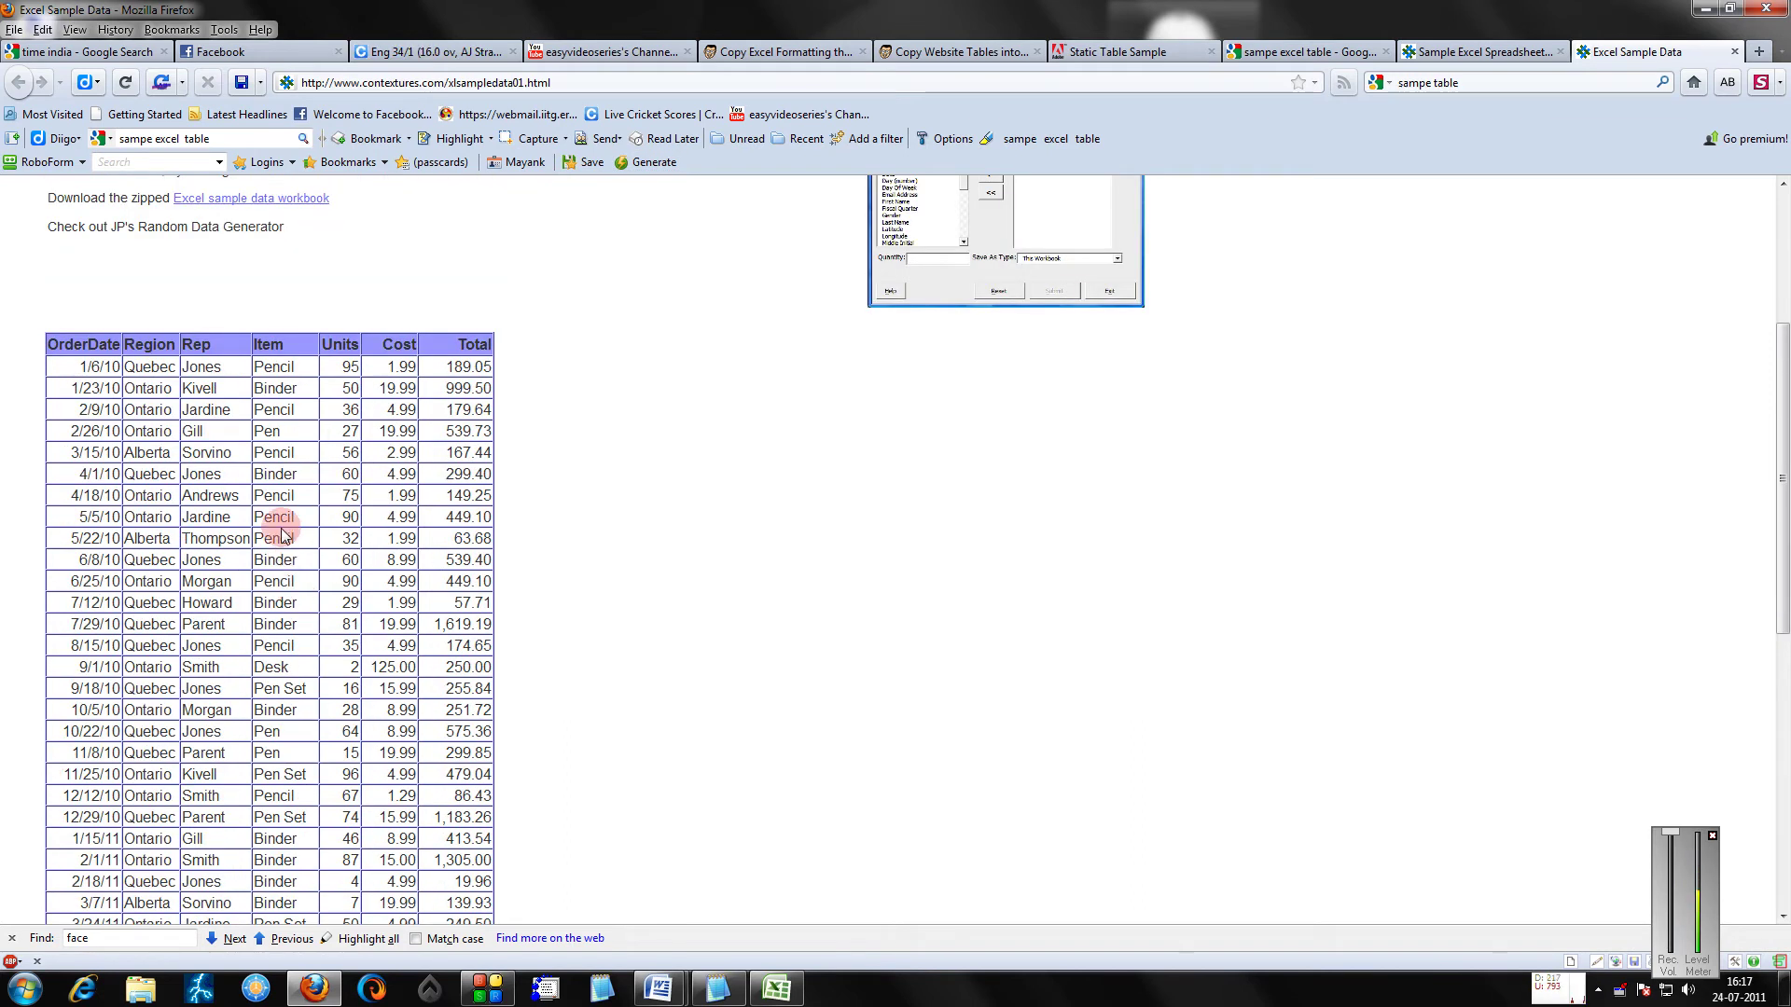
Switch to the empty Excel workbook and start a New Web Query via Data > From Web
left_click(780, 986)
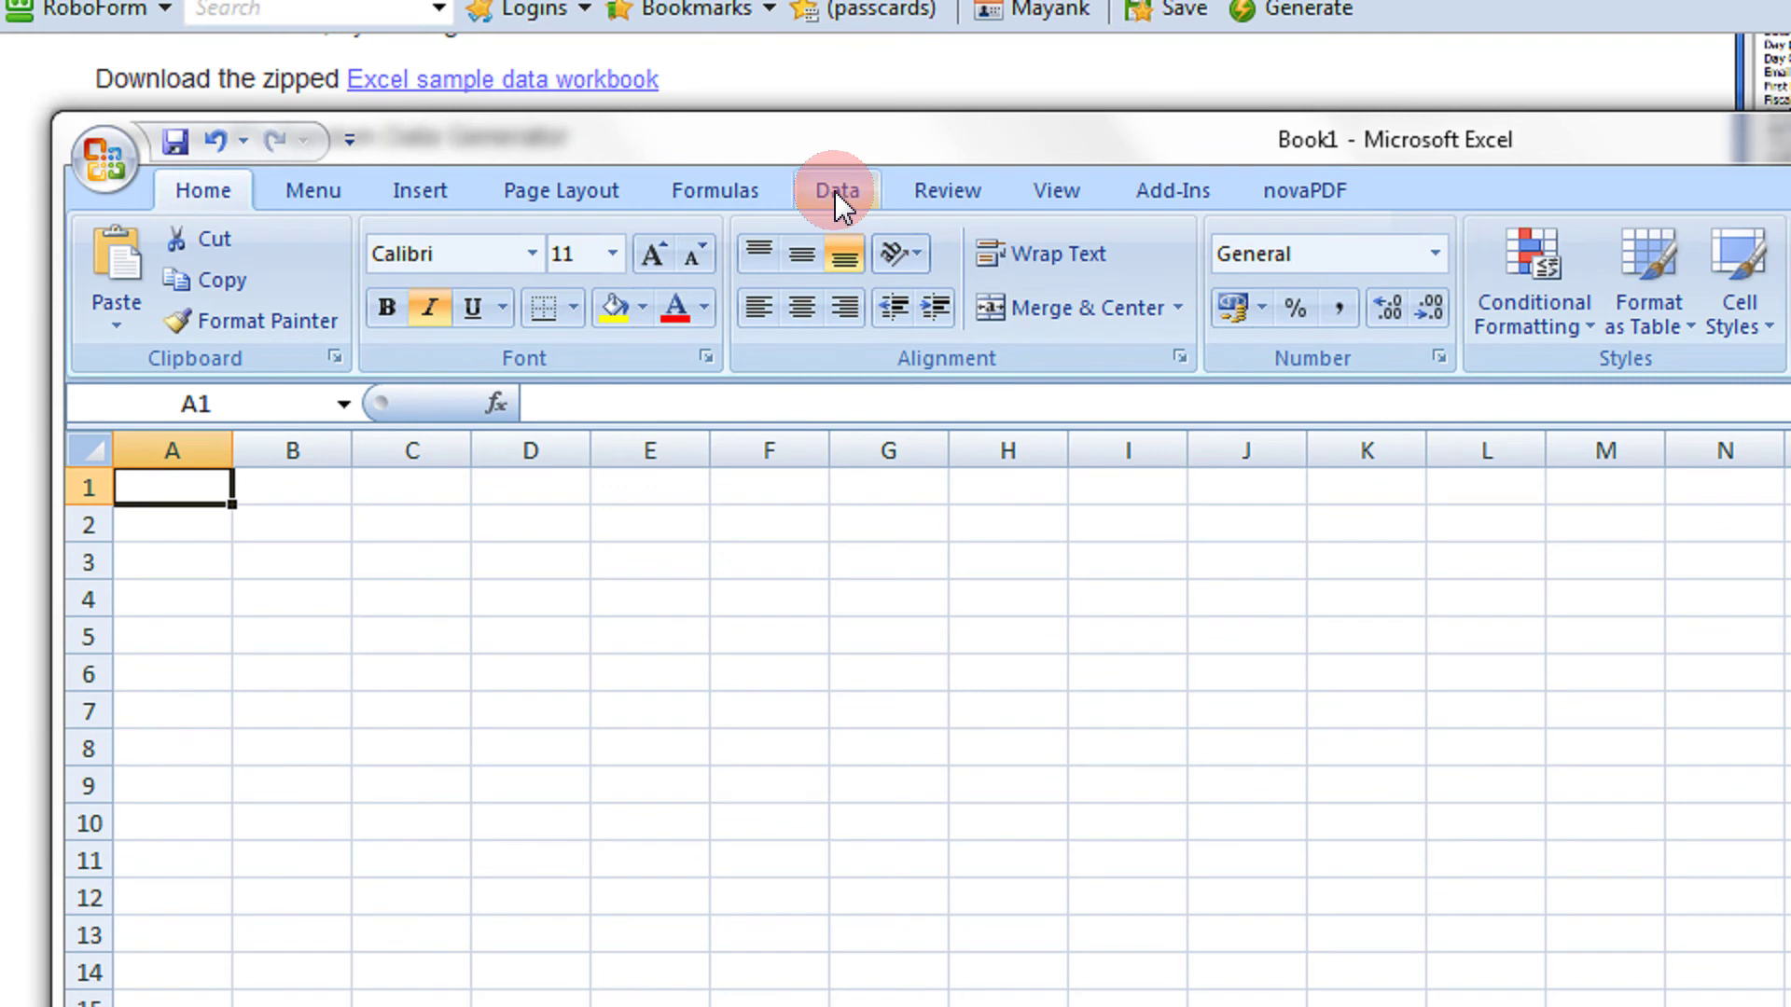
left_click(835, 193)
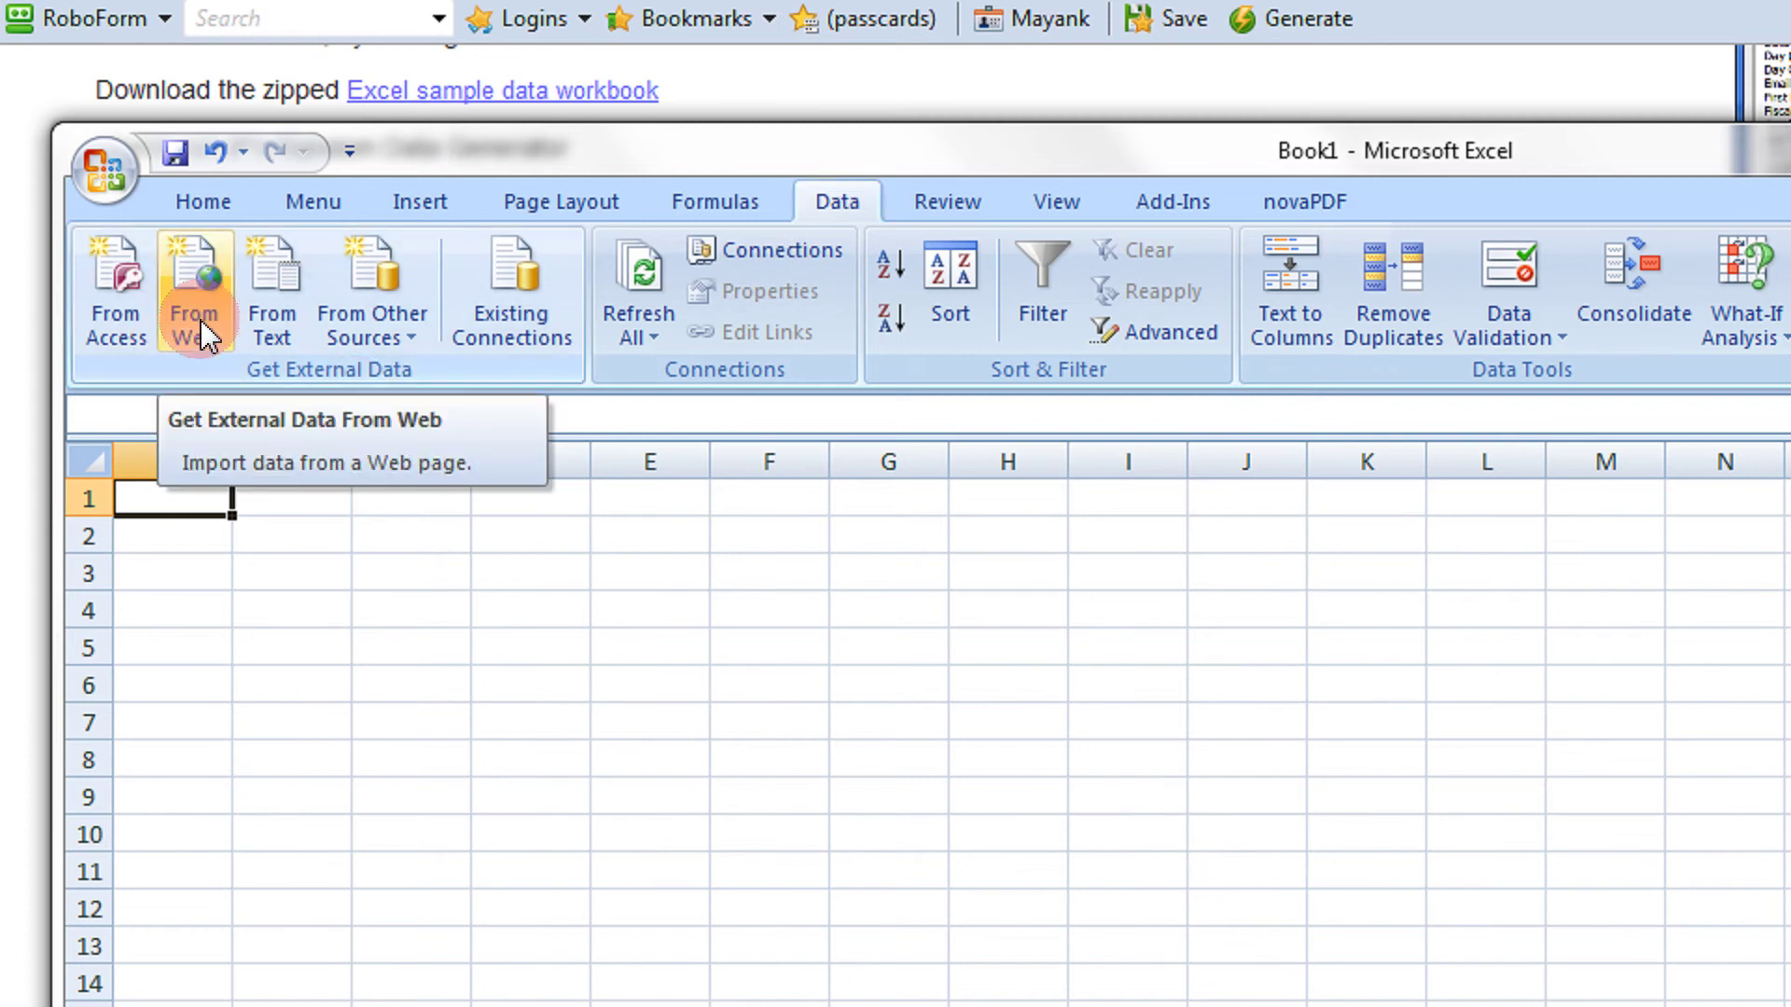
left_click(197, 294)
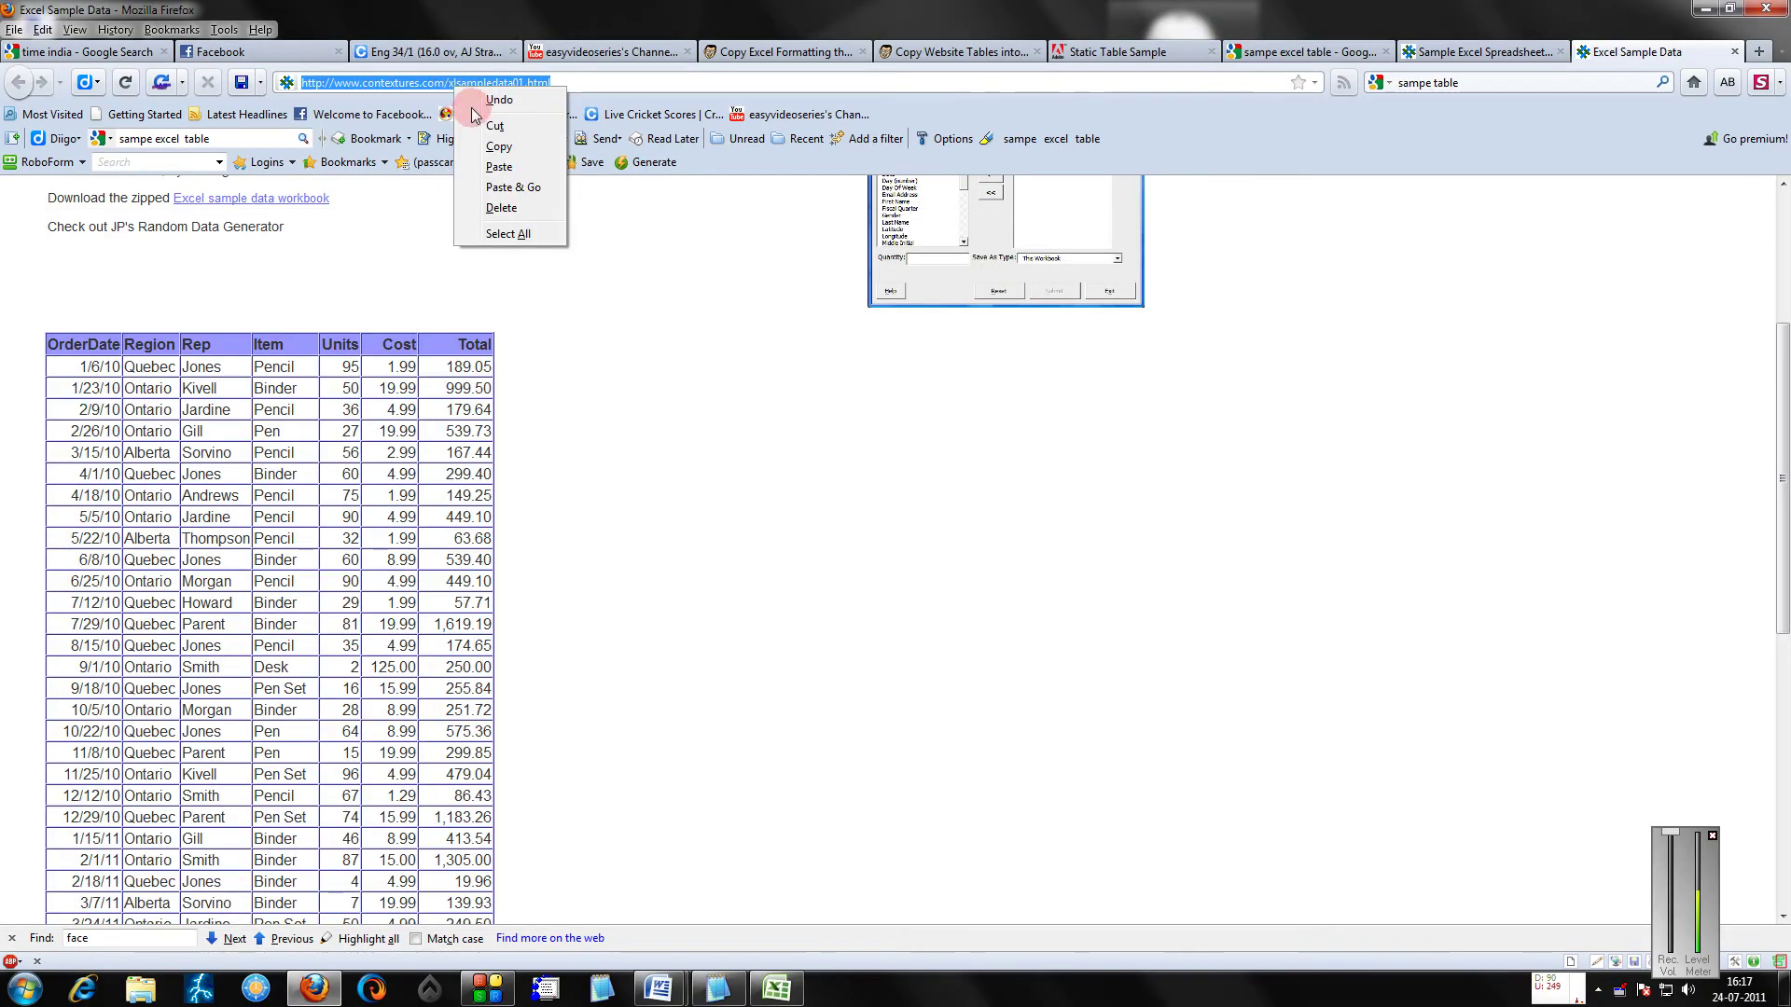
Copy the contextures page URL and select the query's about:blank address
left_click(516, 148)
mouse_move(524, 162)
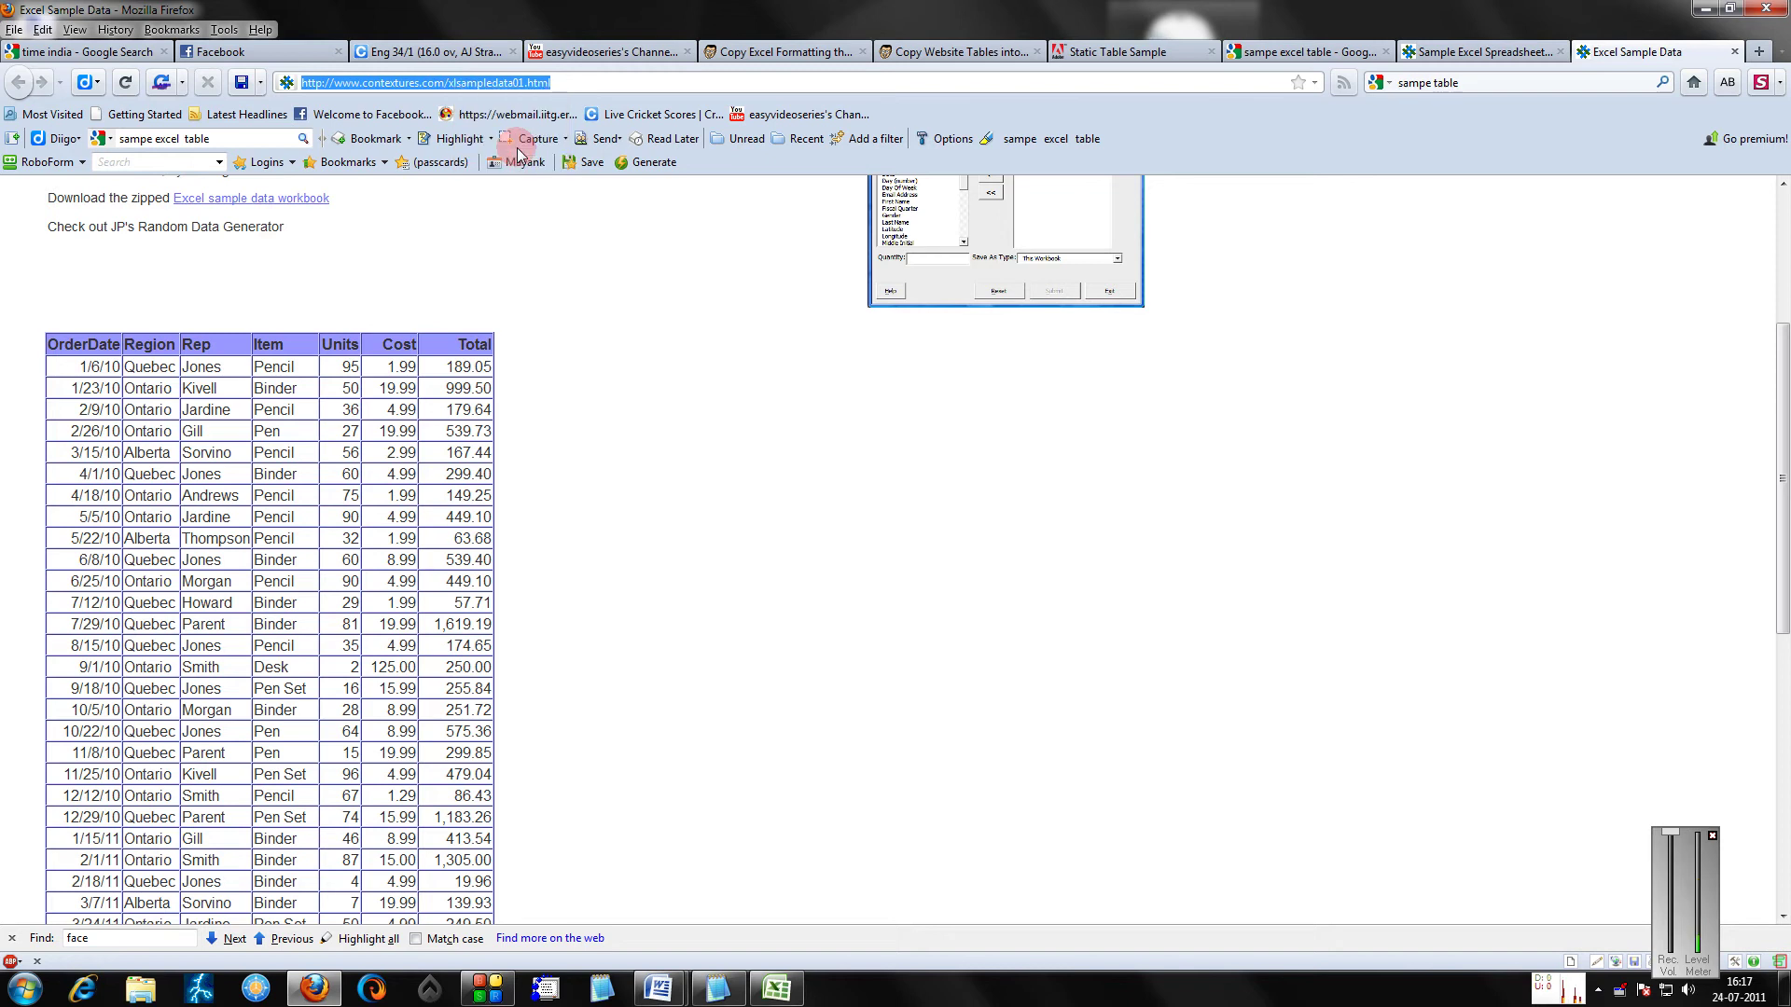
key("alt+Tab")
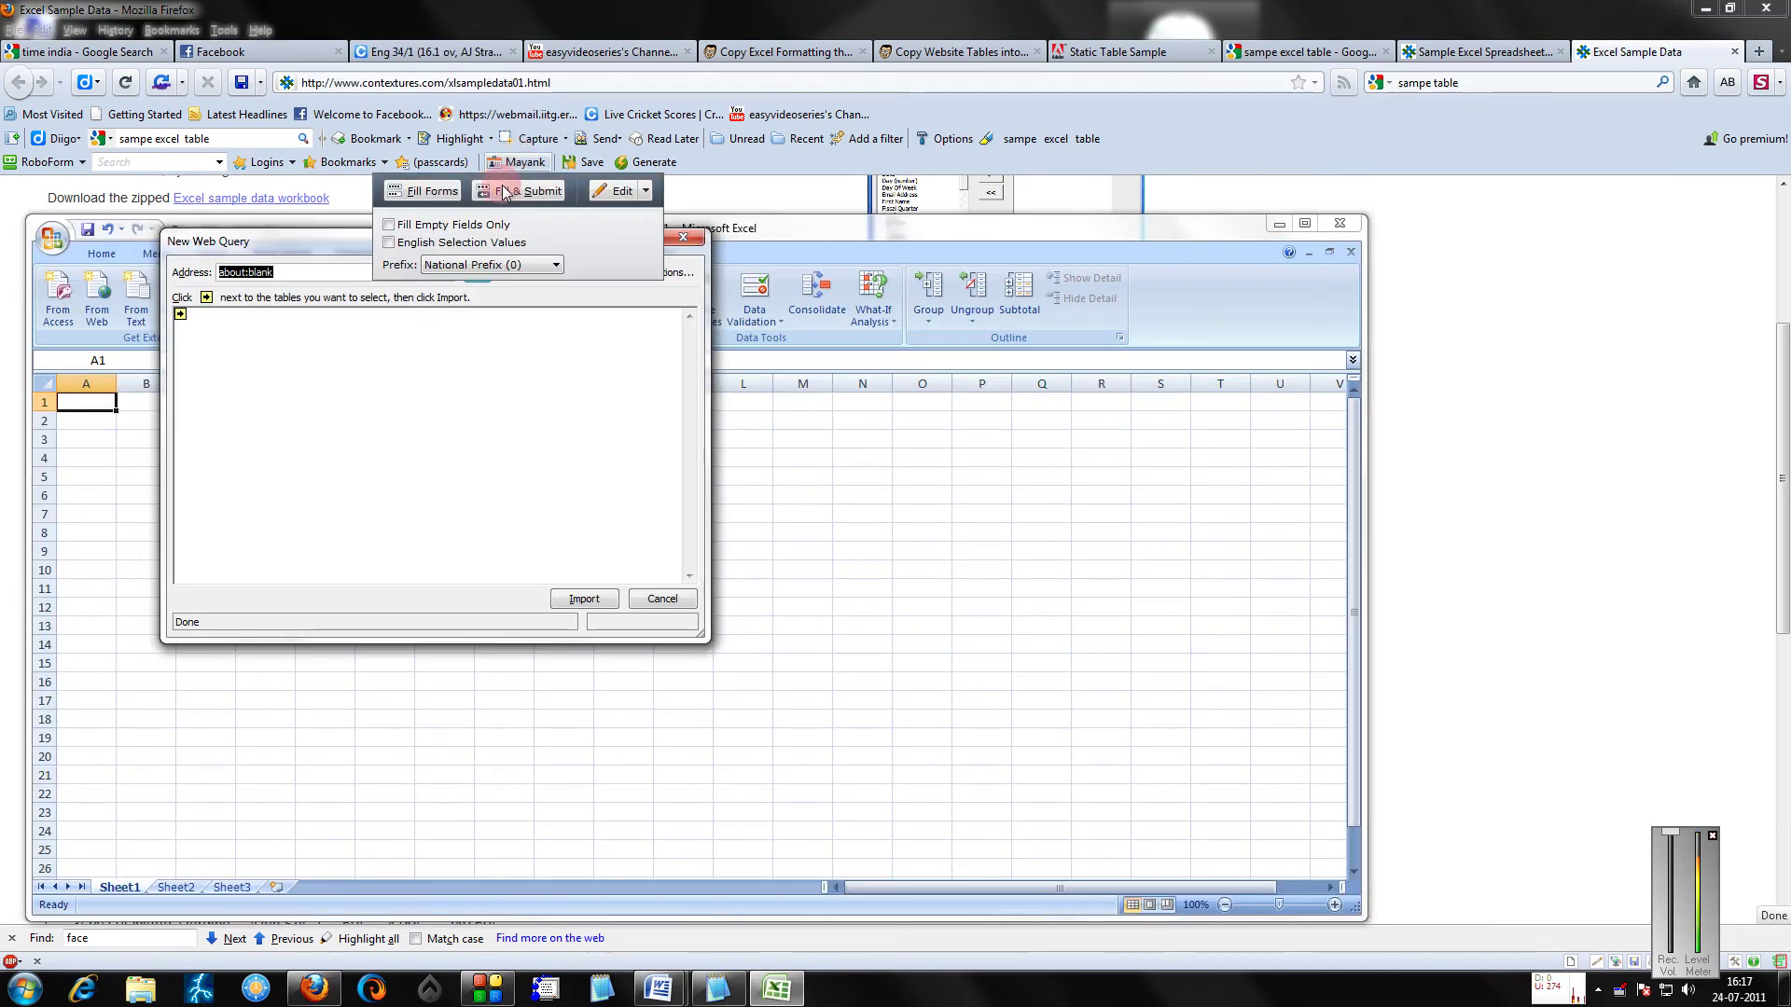
left_click(327, 271)
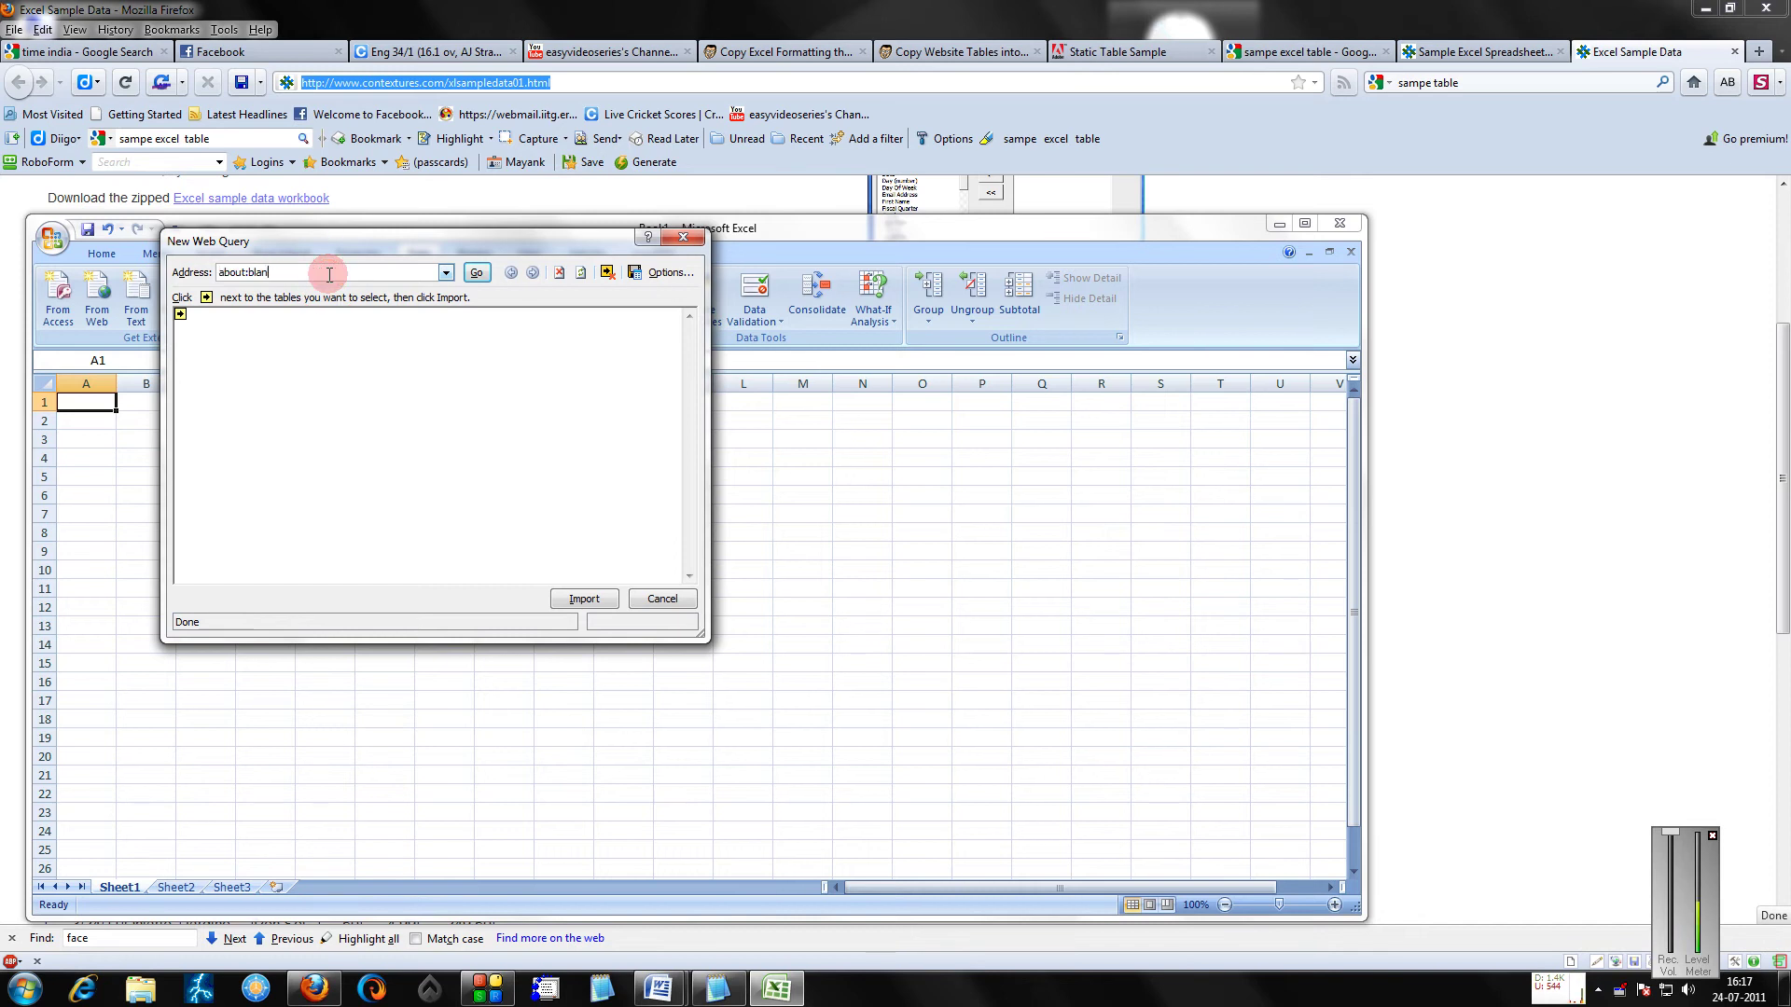
right_click(327, 274)
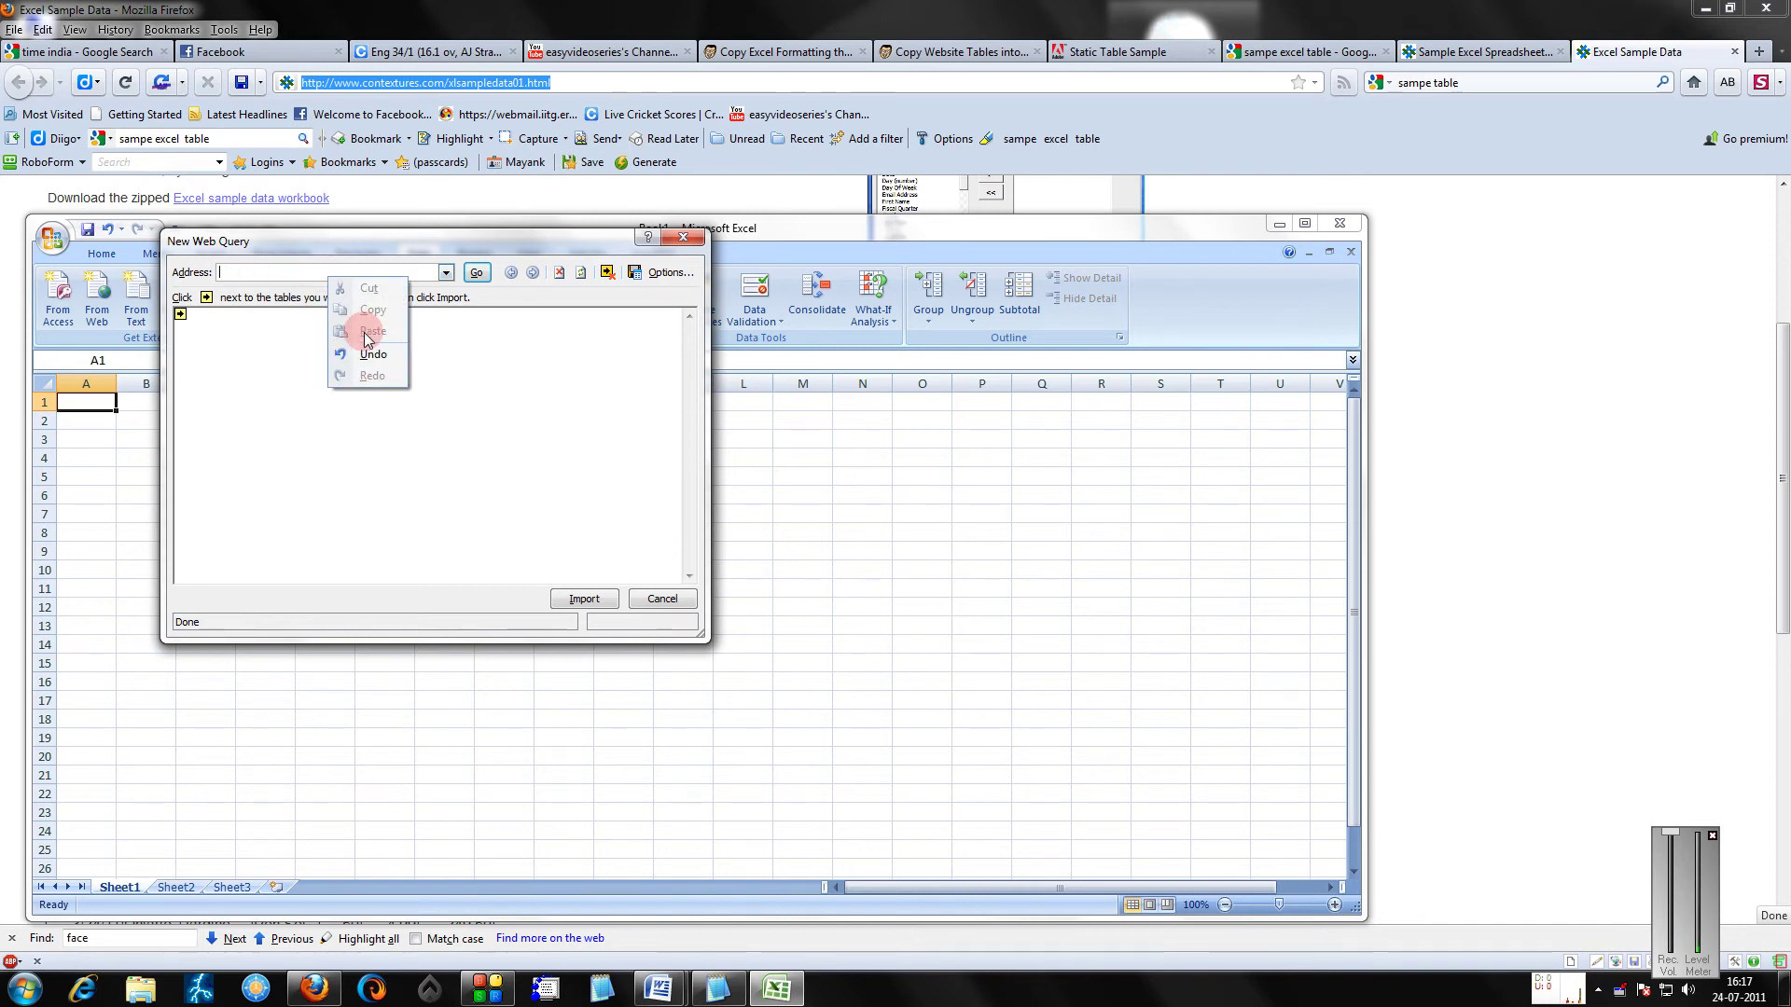
Paste the contextures URL into the query Address box, load it and confirm the proxy sign-in
key("alt+Tab")
right_click(462, 82)
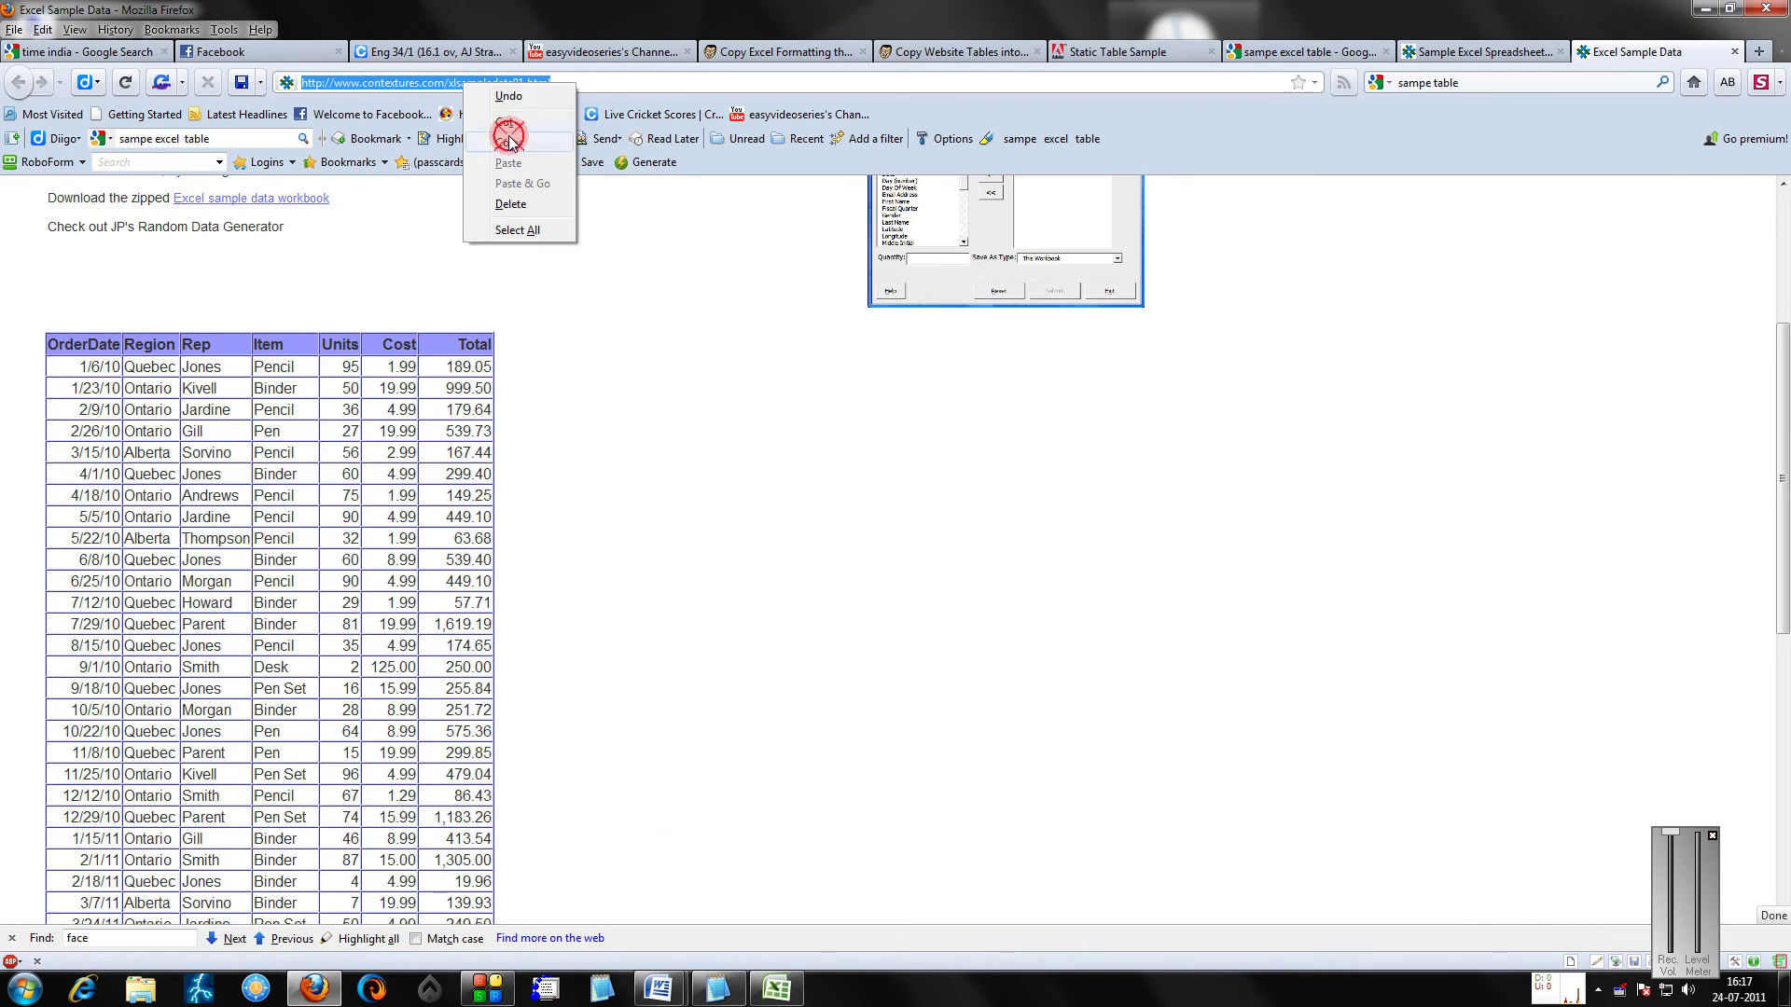
left_click(507, 141)
key("alt+Tab")
right_click(302, 298)
left_click(324, 325)
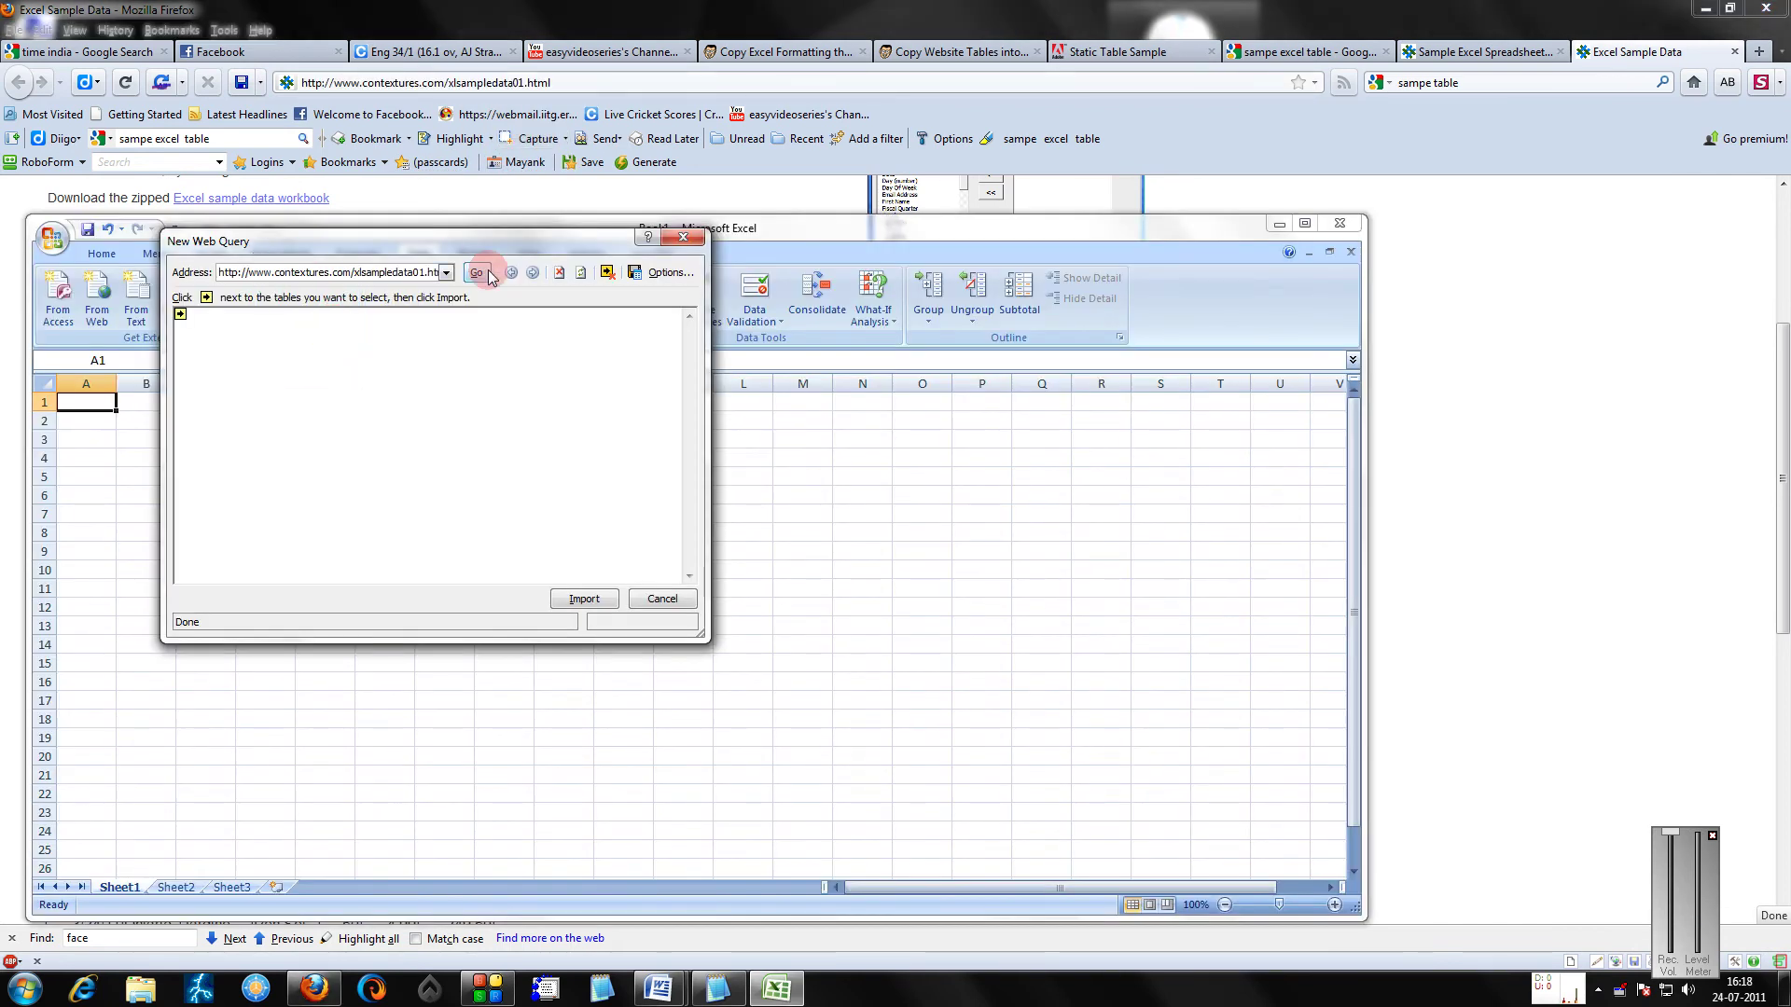
left_click(481, 273)
left_click(497, 546)
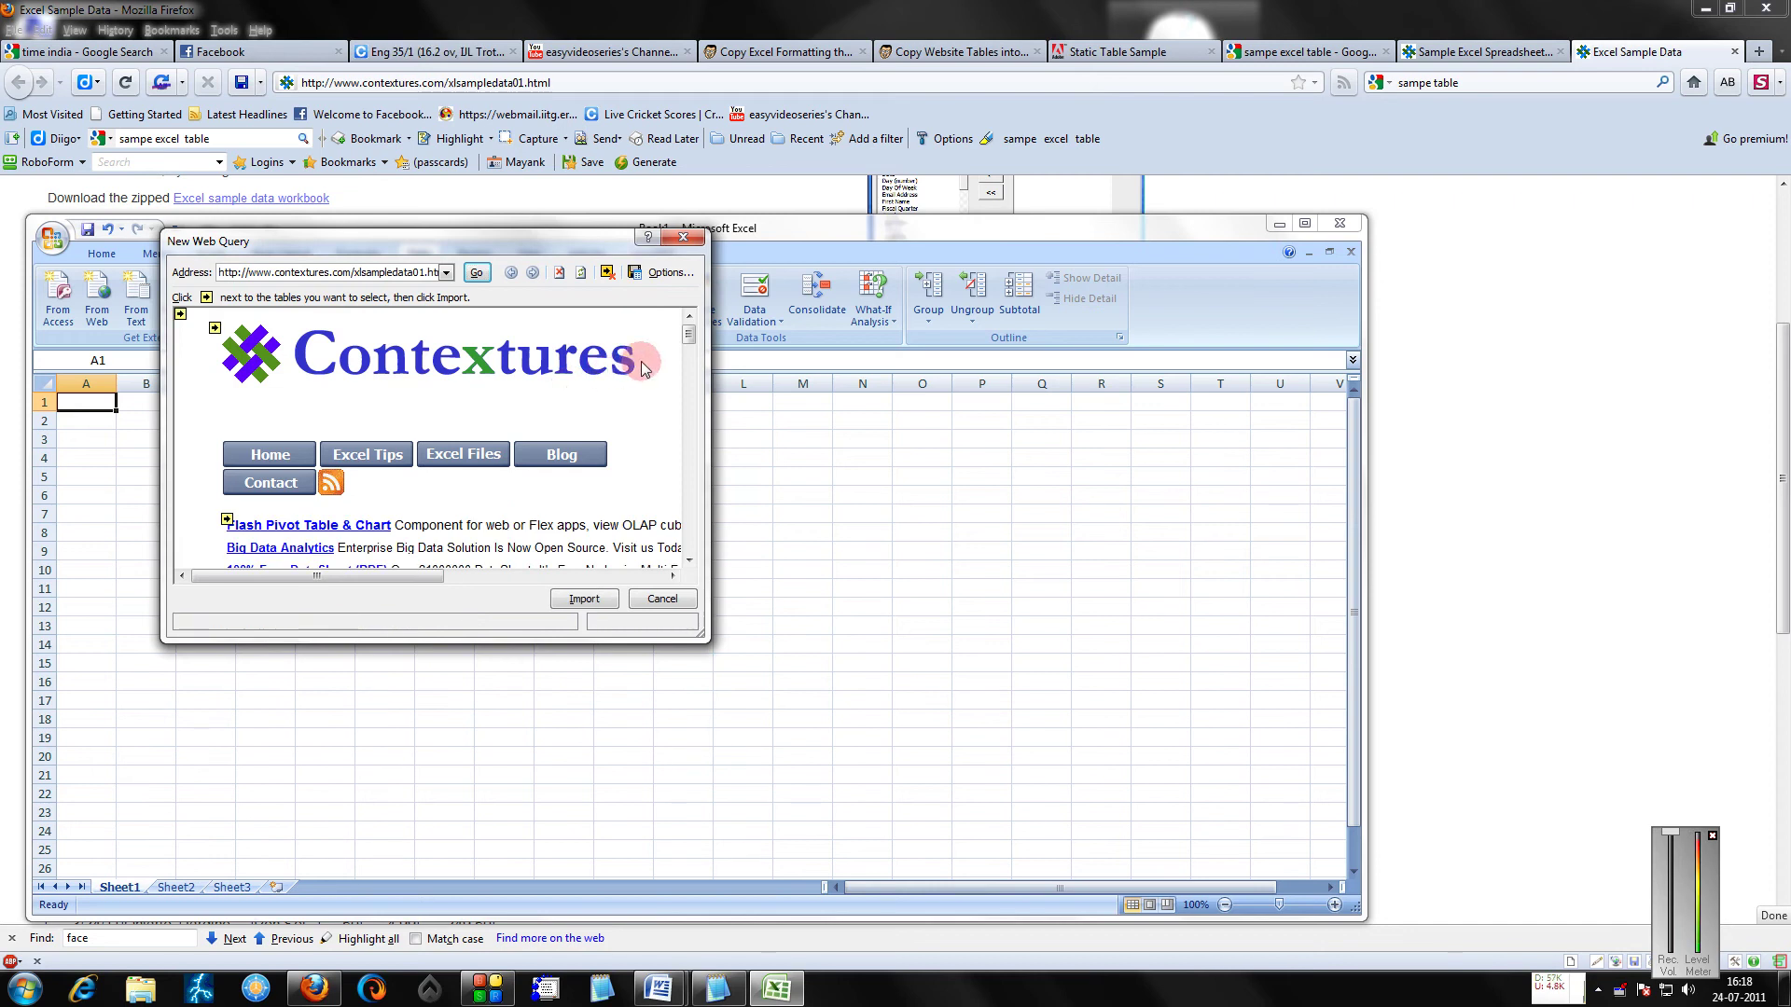
scroll(638, 367, "down", 1)
scroll(638, 366, "down", 1)
scroll(638, 367, "down", 4)
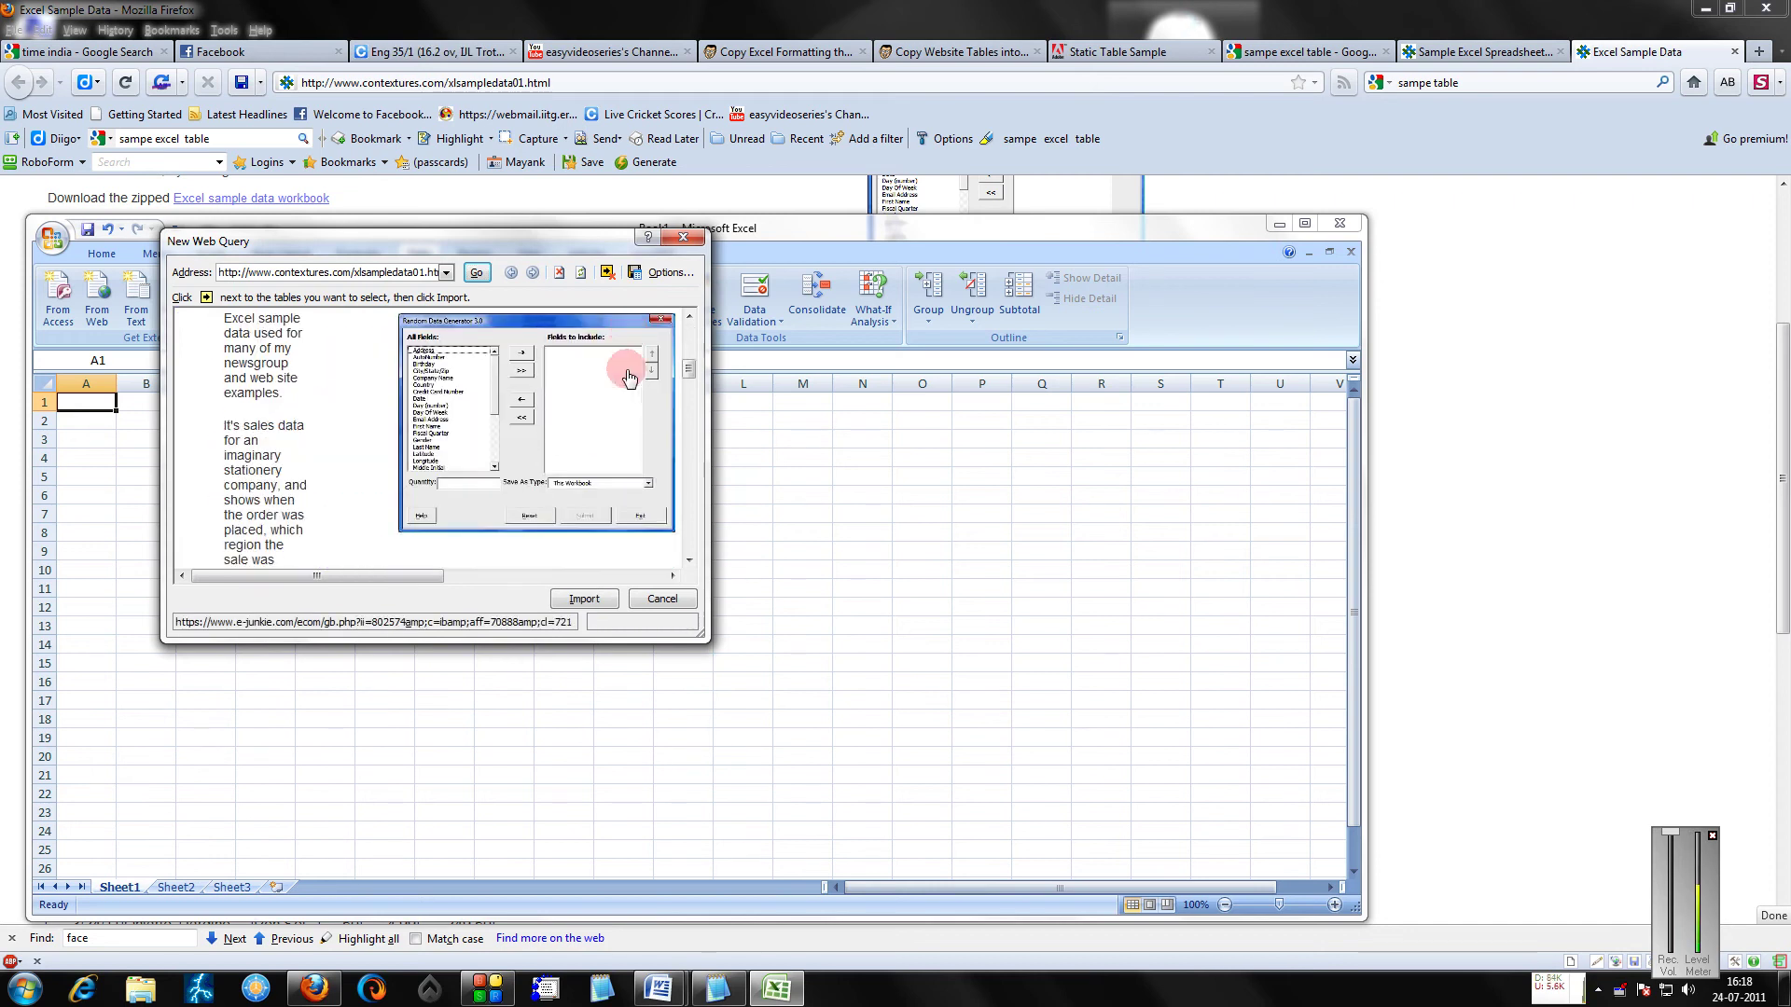
scroll(638, 367, "down", 3)
scroll(638, 366, "down", 2)
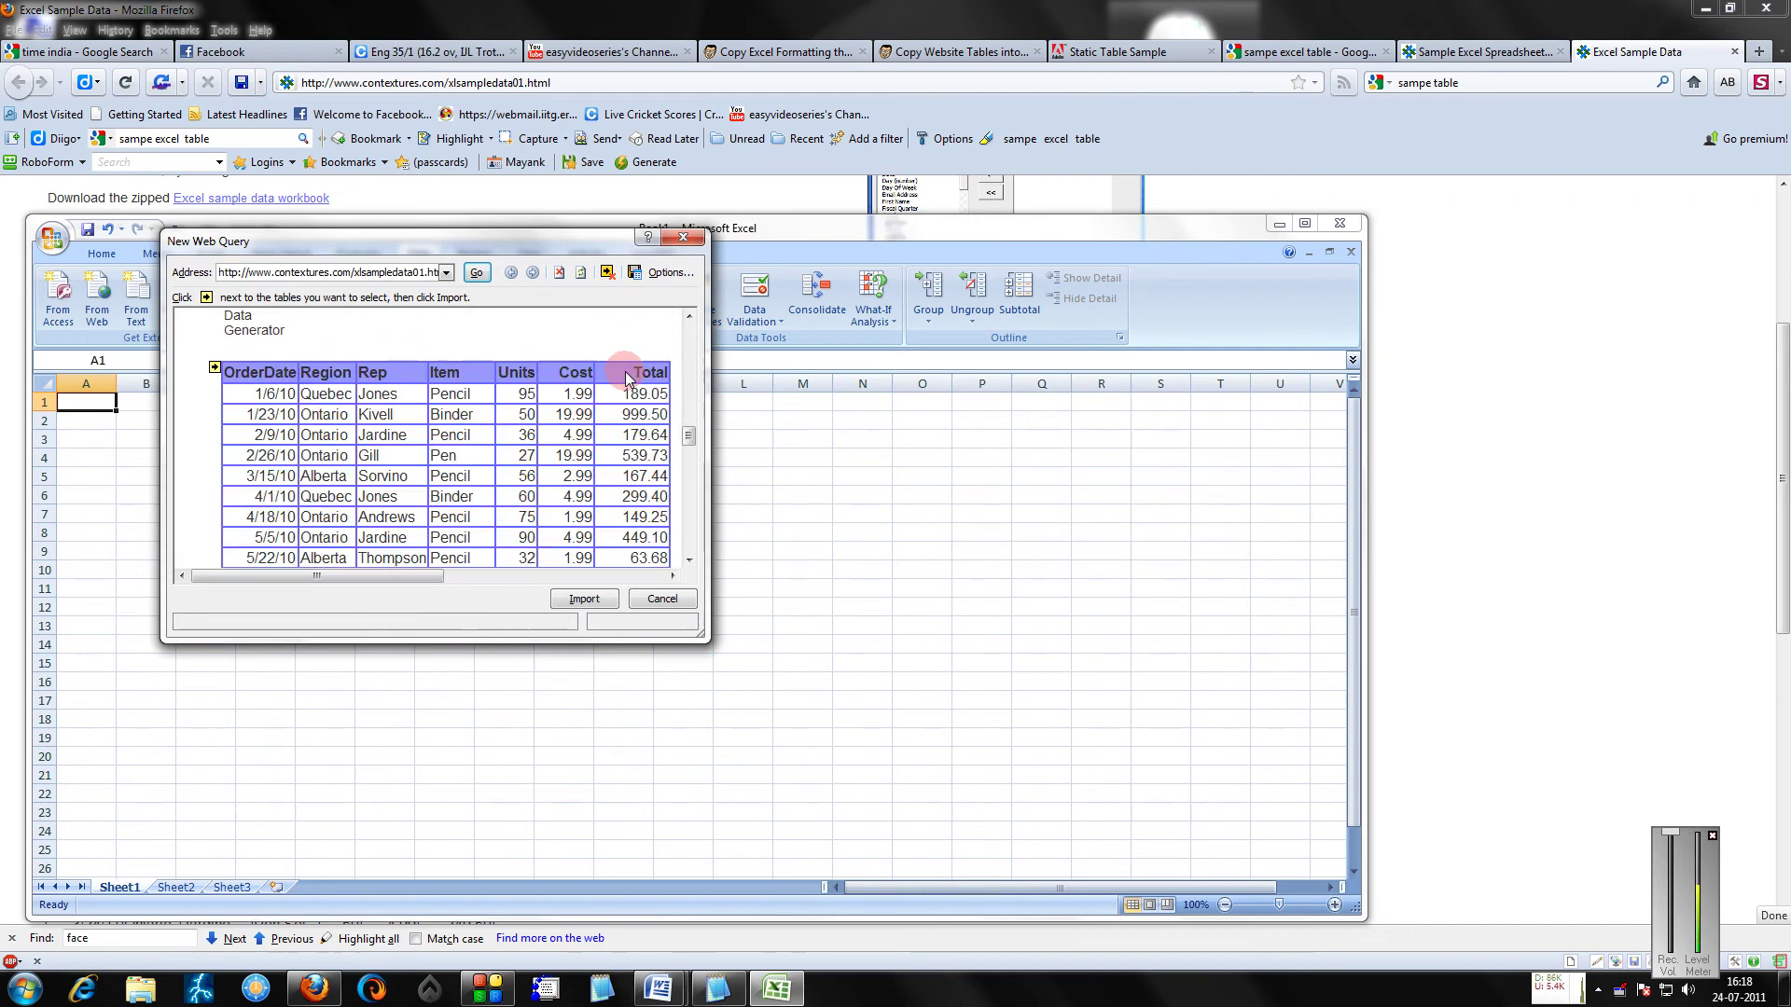
Mark the OrderDate sales table with its arrow selector and import it
left_click(215, 373)
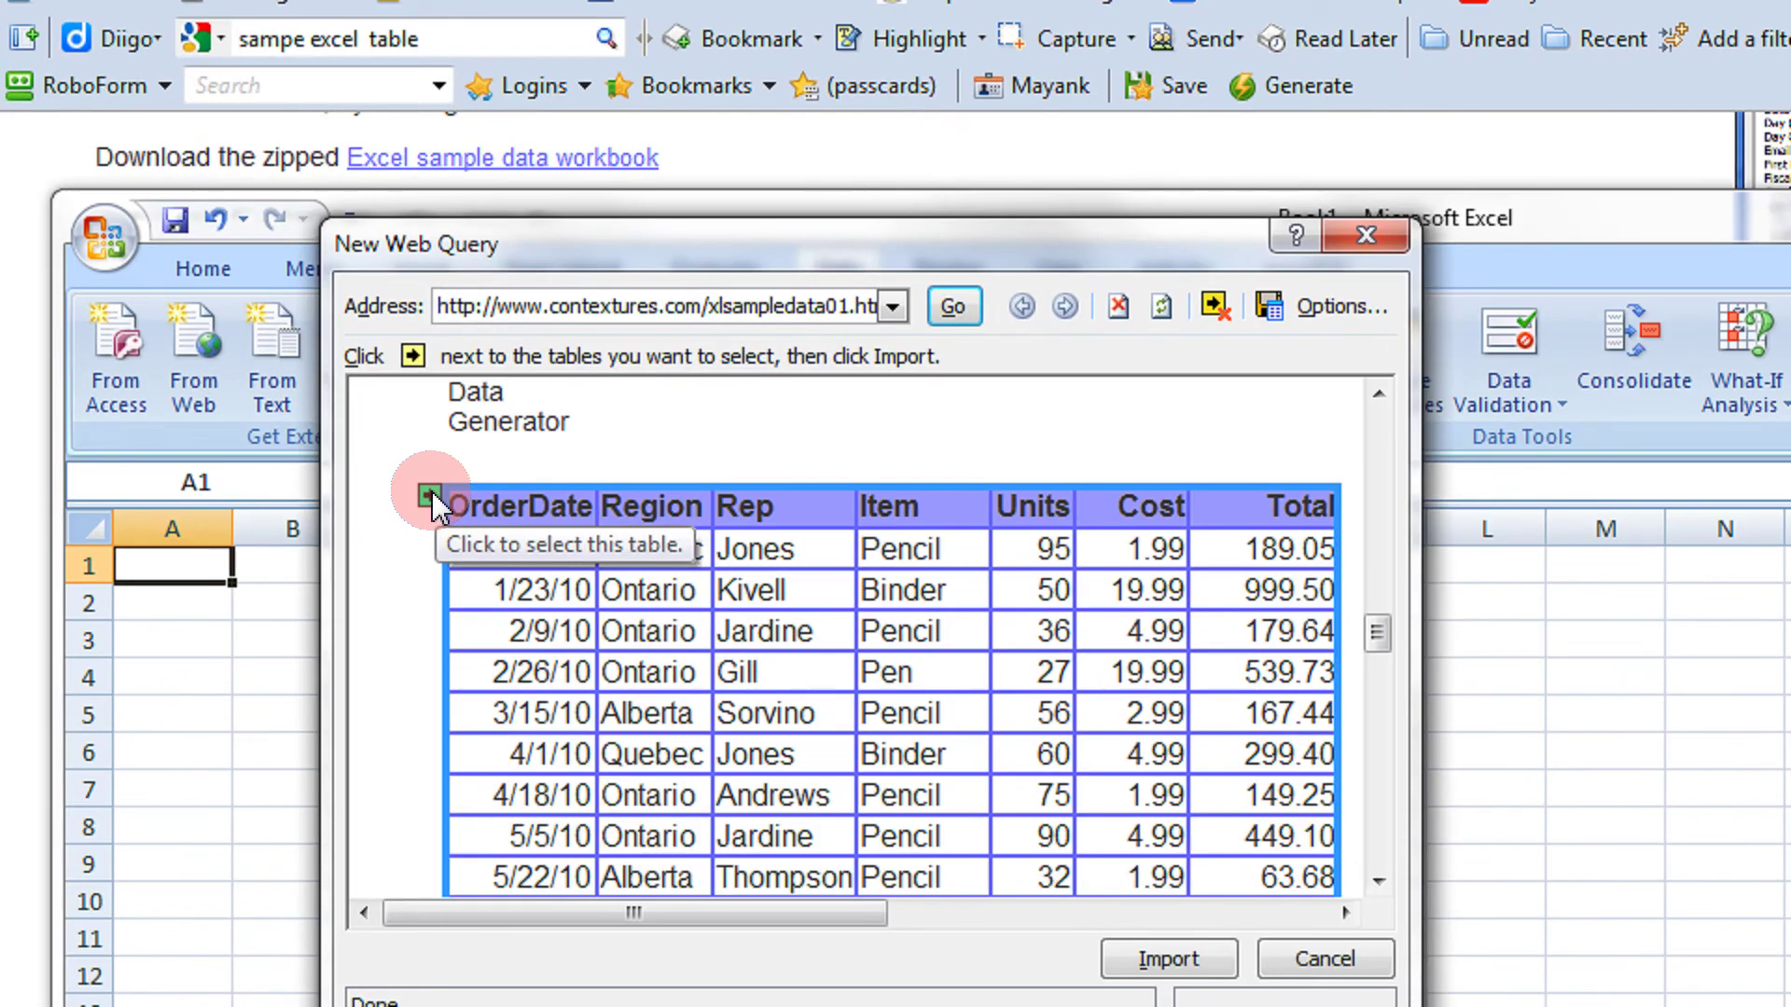
left_click(430, 497)
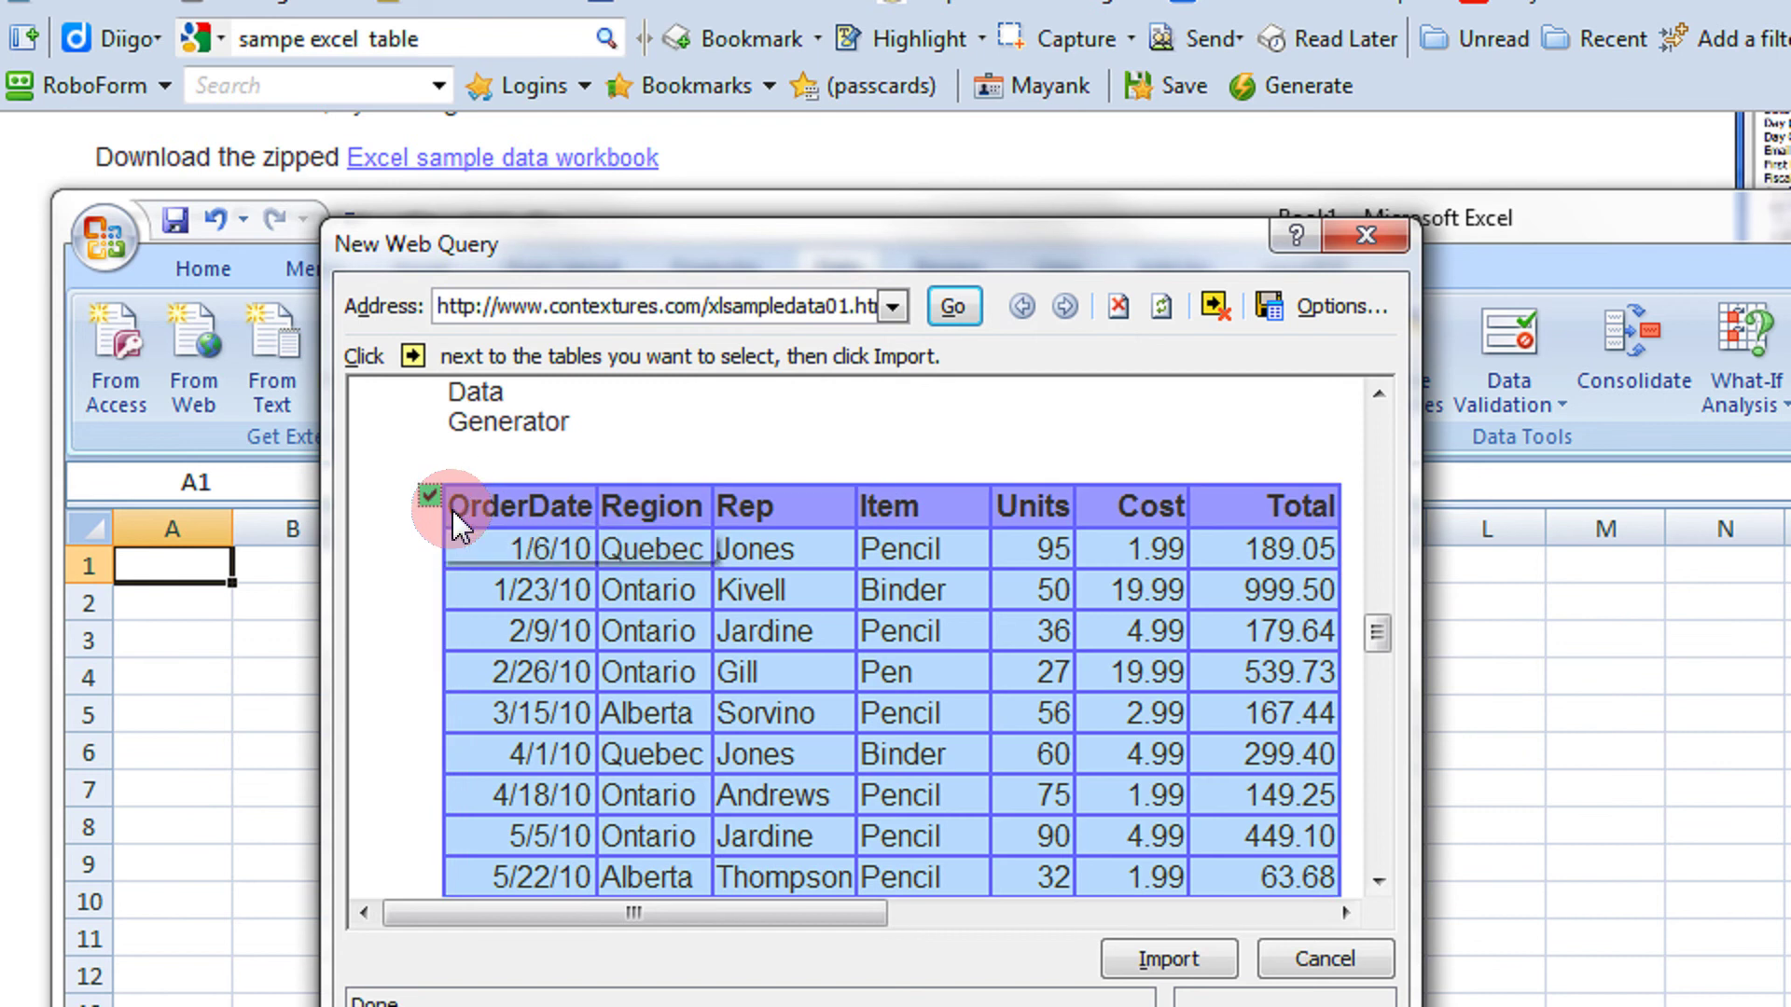
scroll(454, 521, "down", 3)
scroll(455, 521, "down", 3)
scroll(476, 521, "down", 3)
scroll(520, 521, "down", 3)
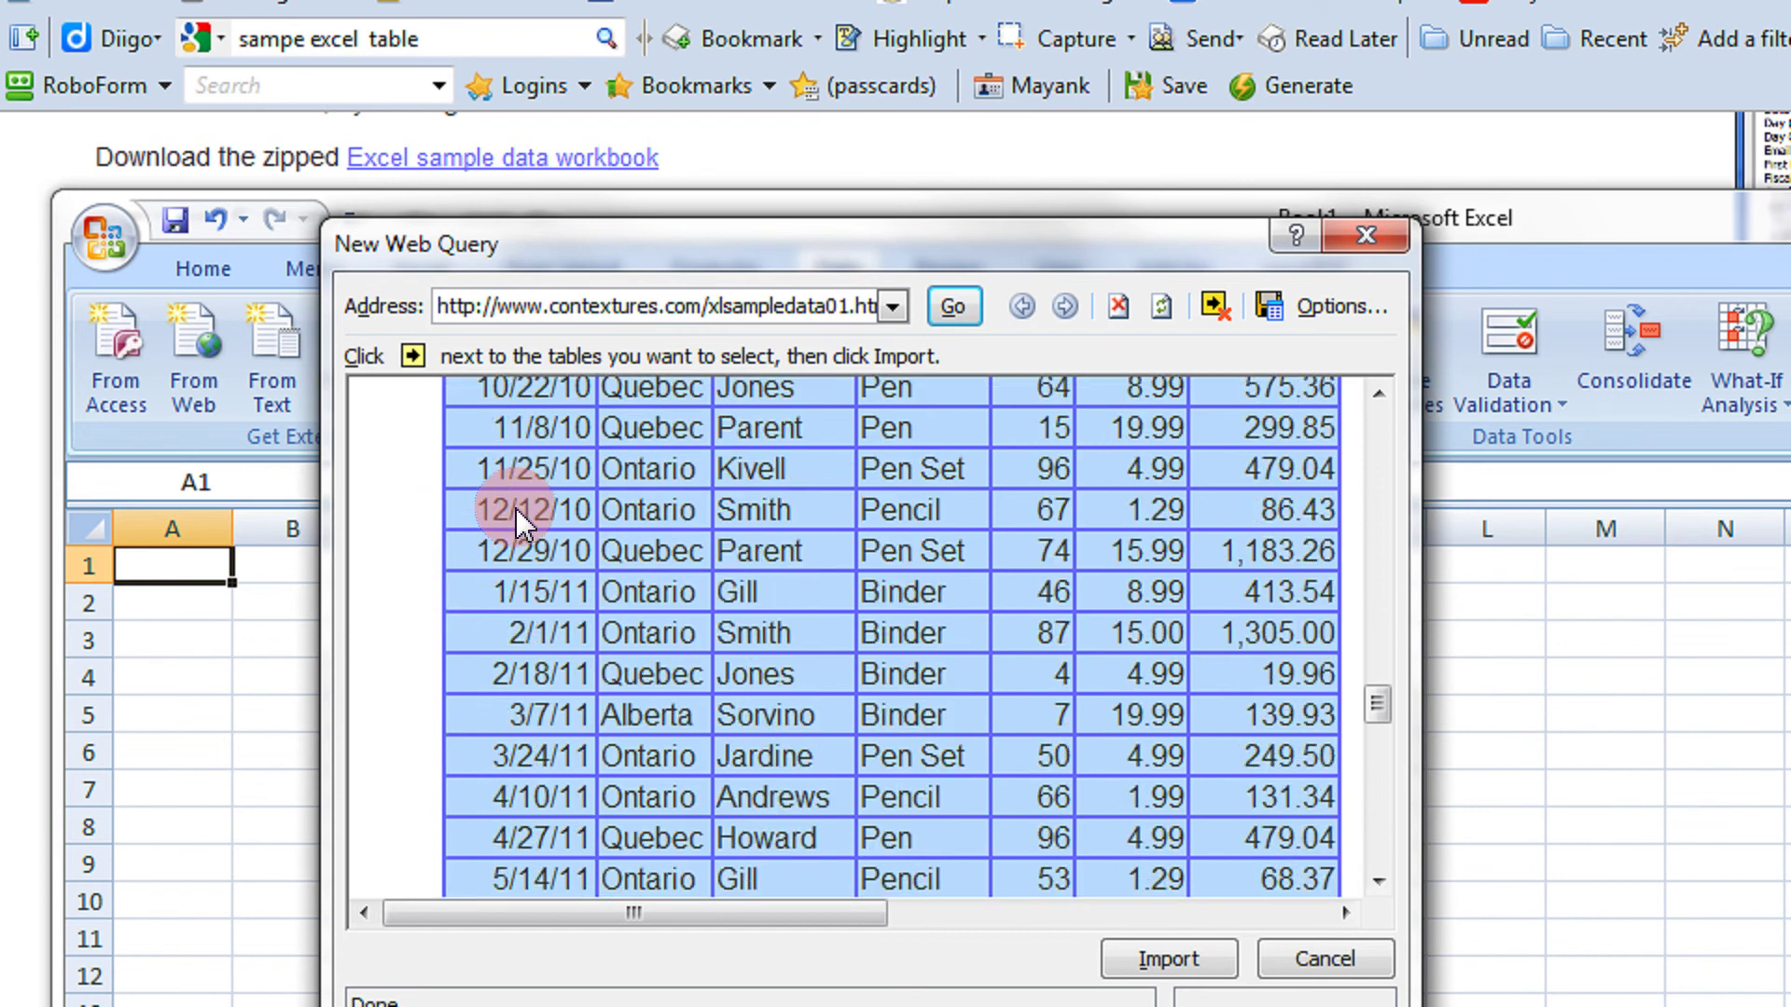
scroll(522, 522, "down", 5)
scroll(520, 521, "down", 3)
scroll(522, 520, "down", 5)
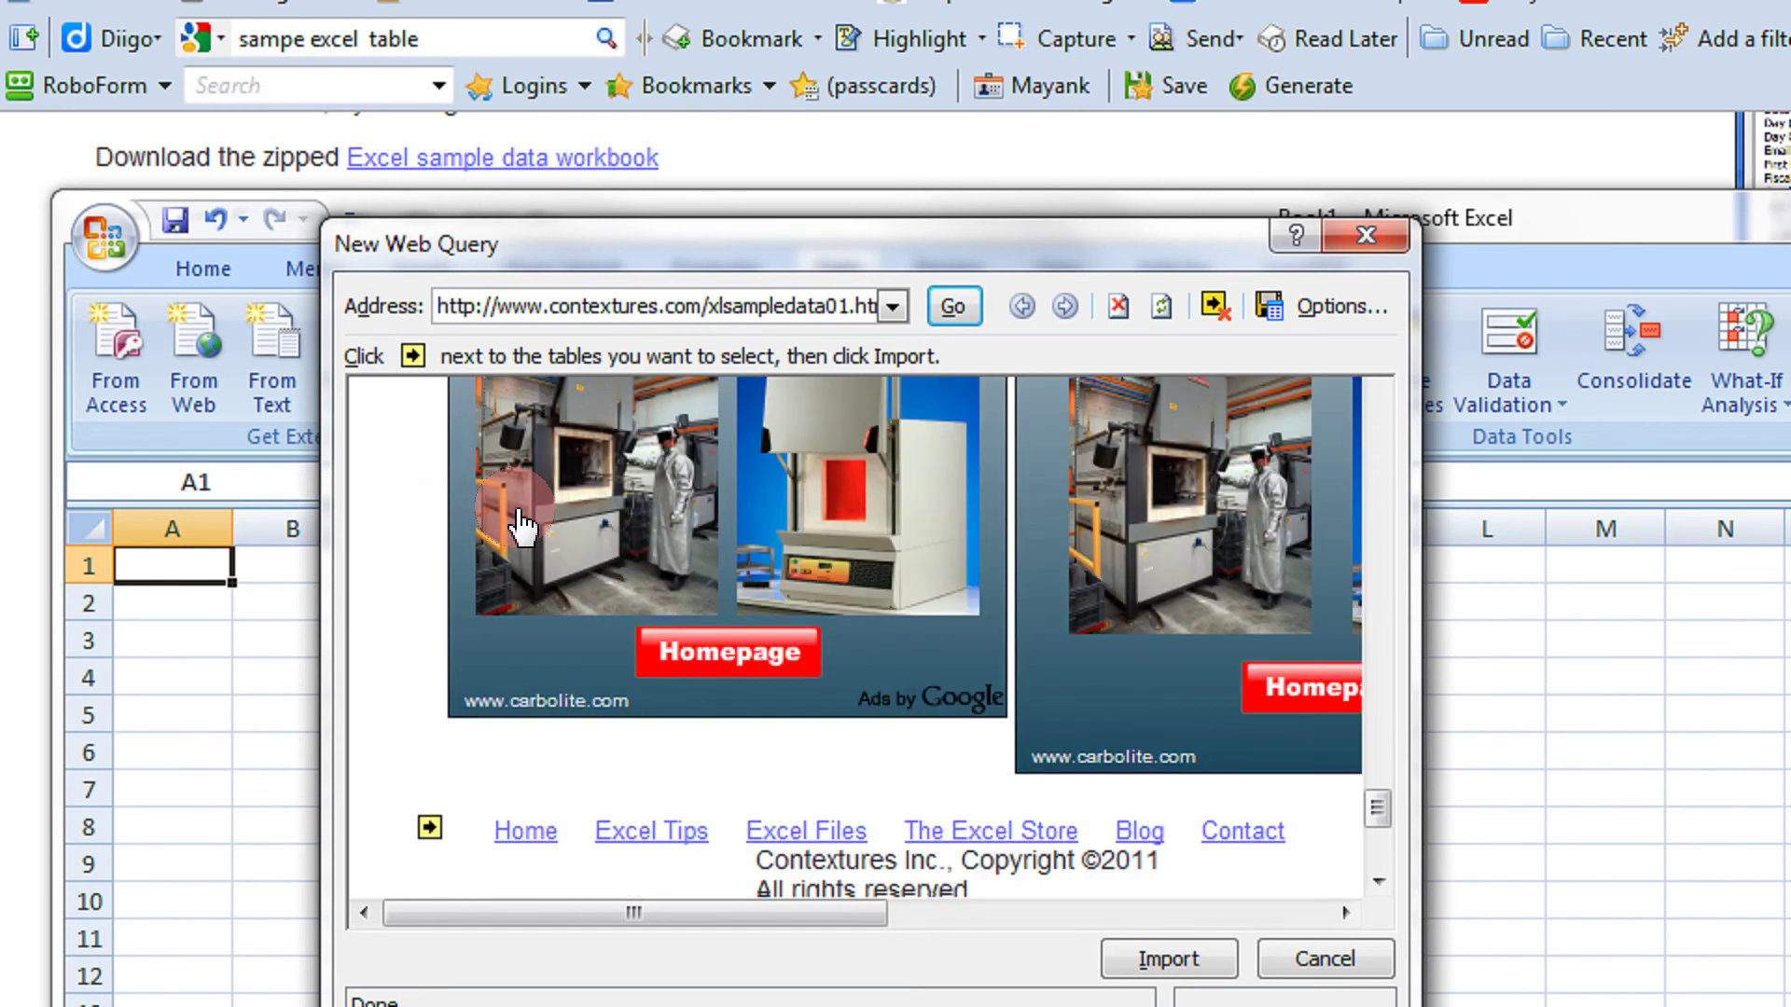
scroll(521, 520, "down", 3)
scroll(521, 521, "up", 3)
scroll(521, 520, "up", 3)
scroll(560, 477, "up", 4)
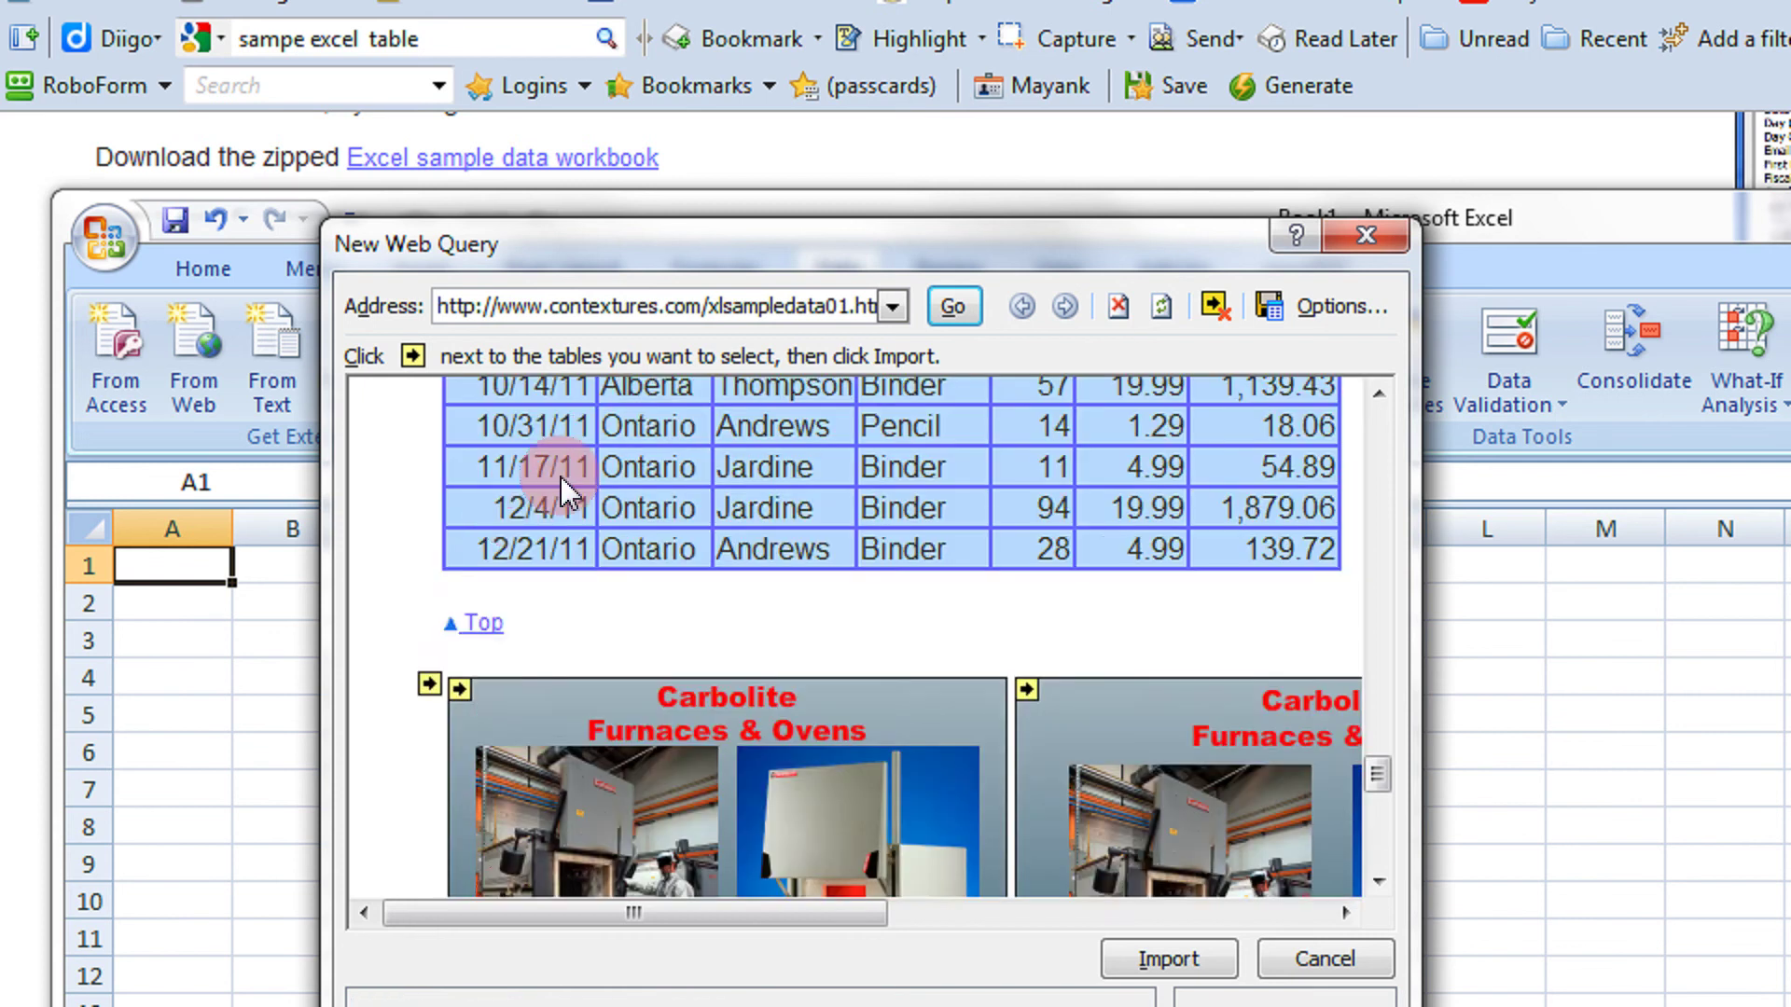
scroll(562, 477, "up", 4)
scroll(561, 477, "up", 3)
scroll(709, 584, "up", 3)
scroll(710, 584, "up", 2)
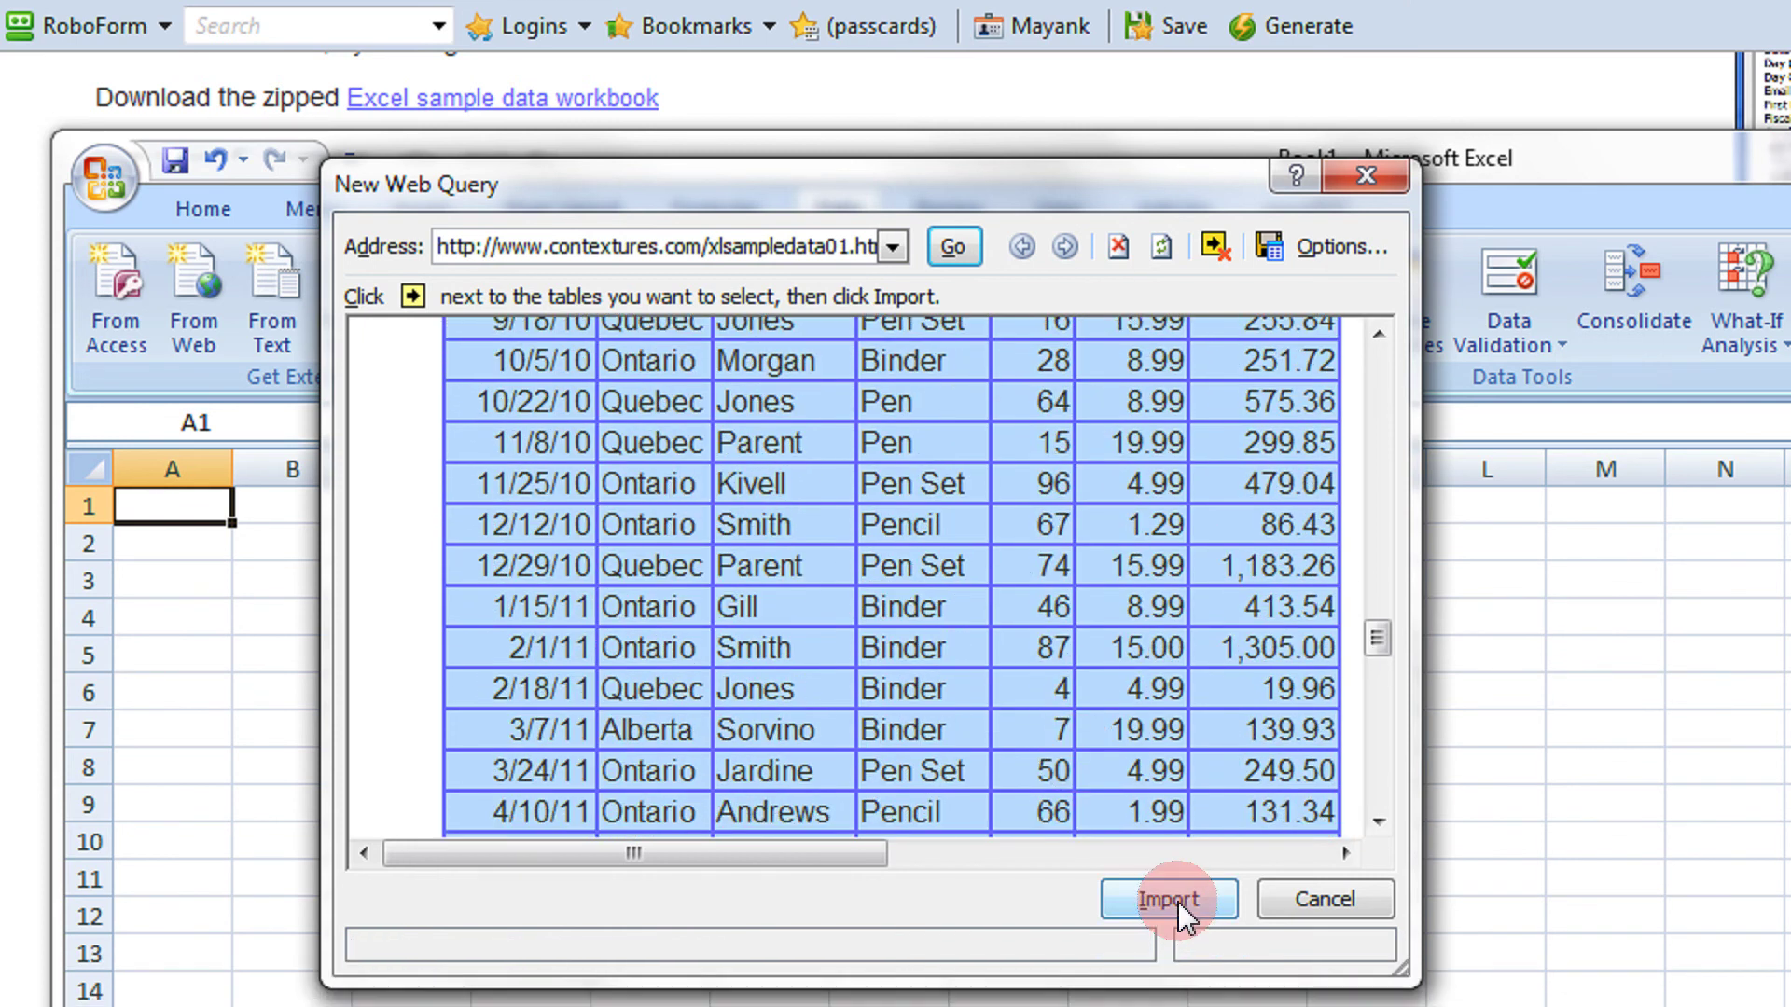
left_click(1169, 961)
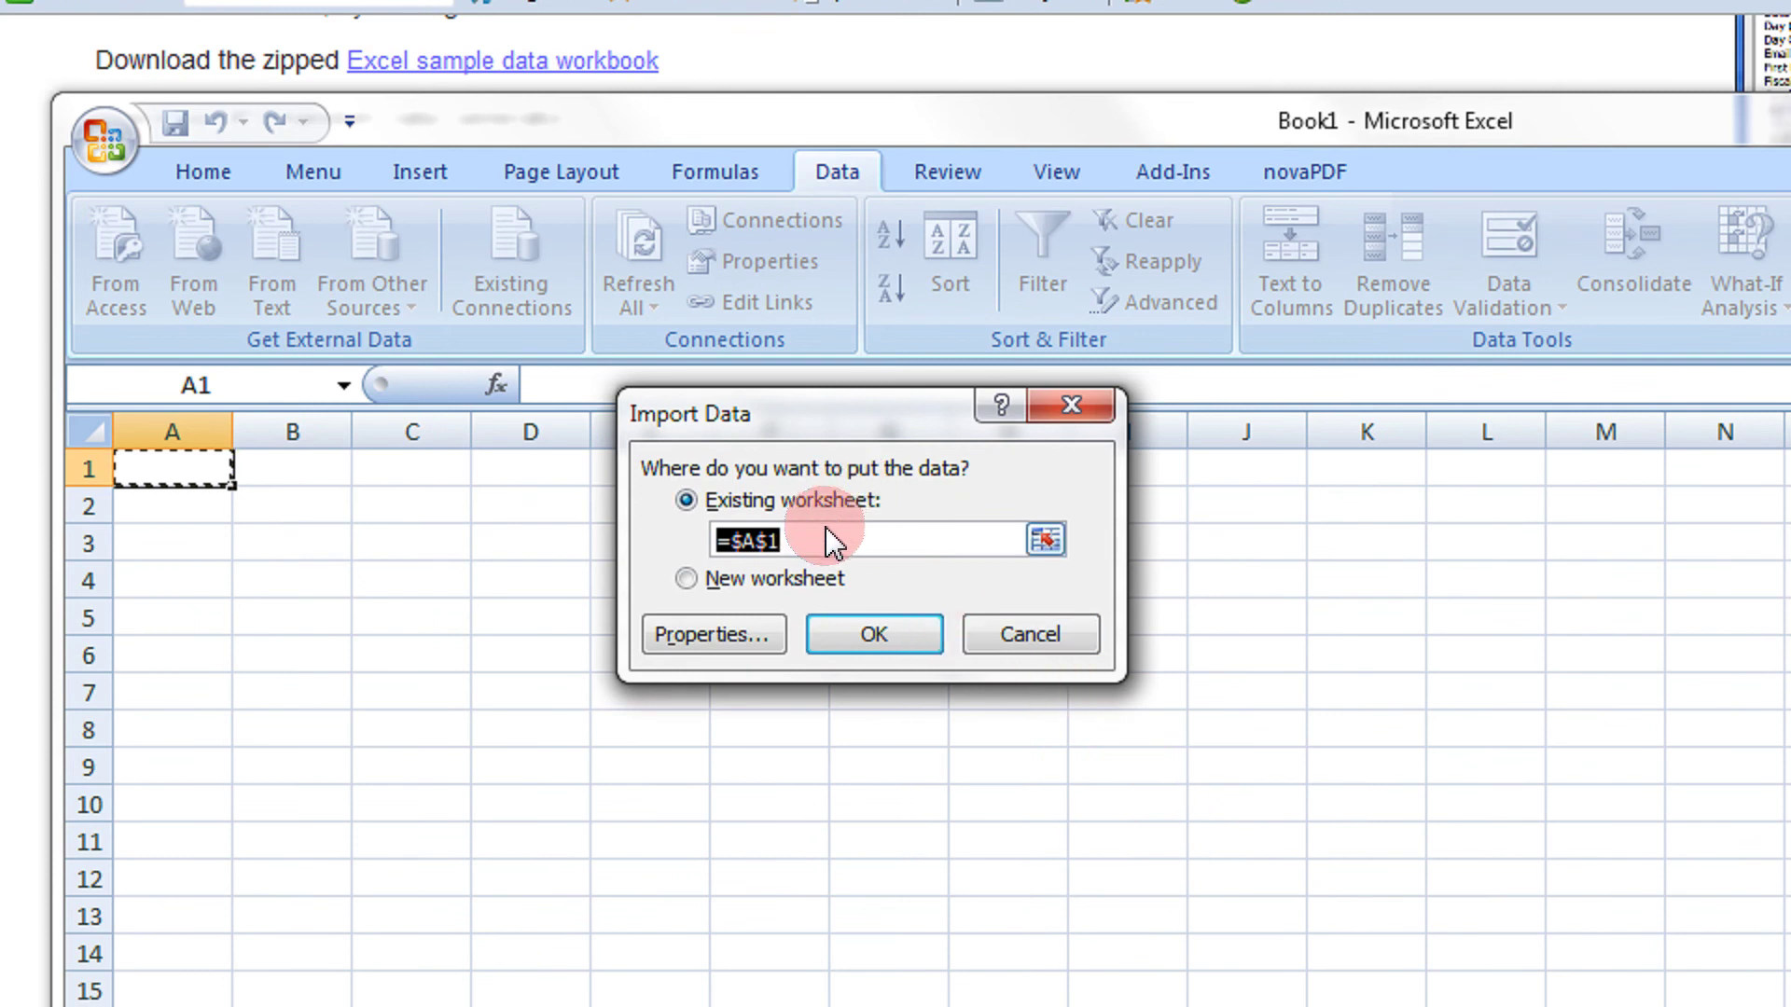
Place the imported sales table in the existing worksheet at cell A1
left_click(844, 639)
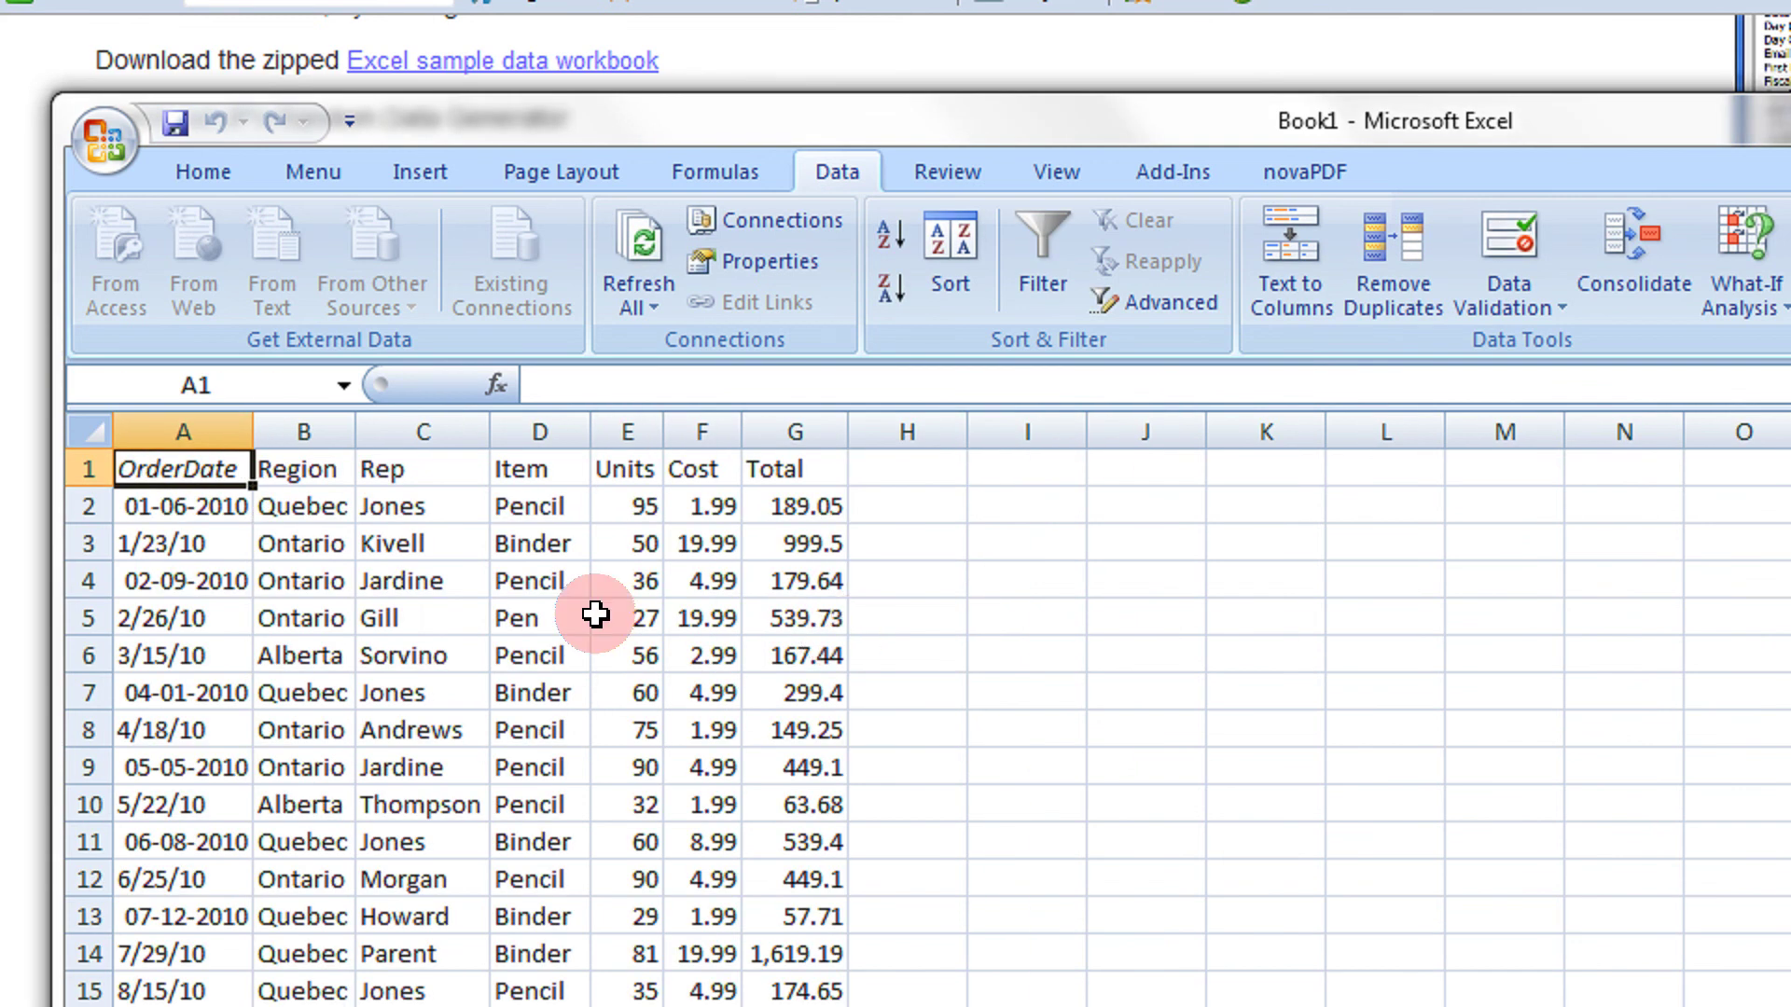
scroll(596, 624, "down", 3)
scroll(596, 624, "down", 3)
scroll(596, 625, "down", 2)
scroll(596, 625, "down", 4)
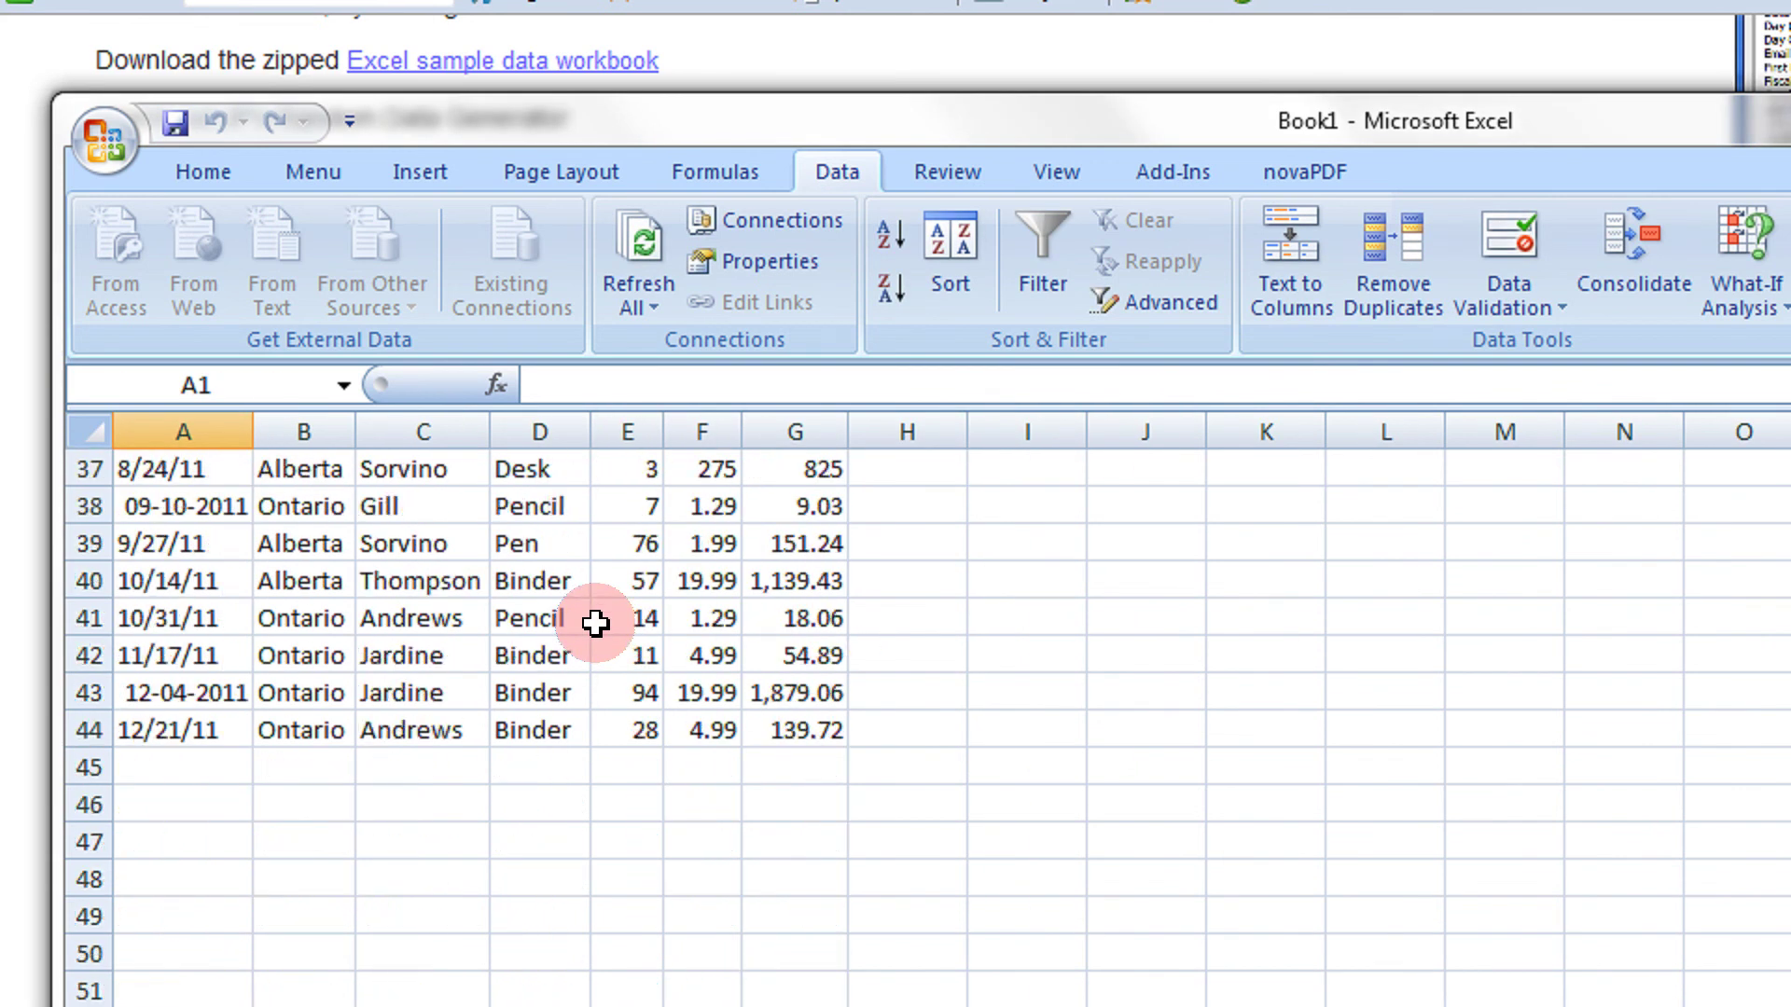
scroll(597, 625, "up", 1)
scroll(597, 624, "up", 8)
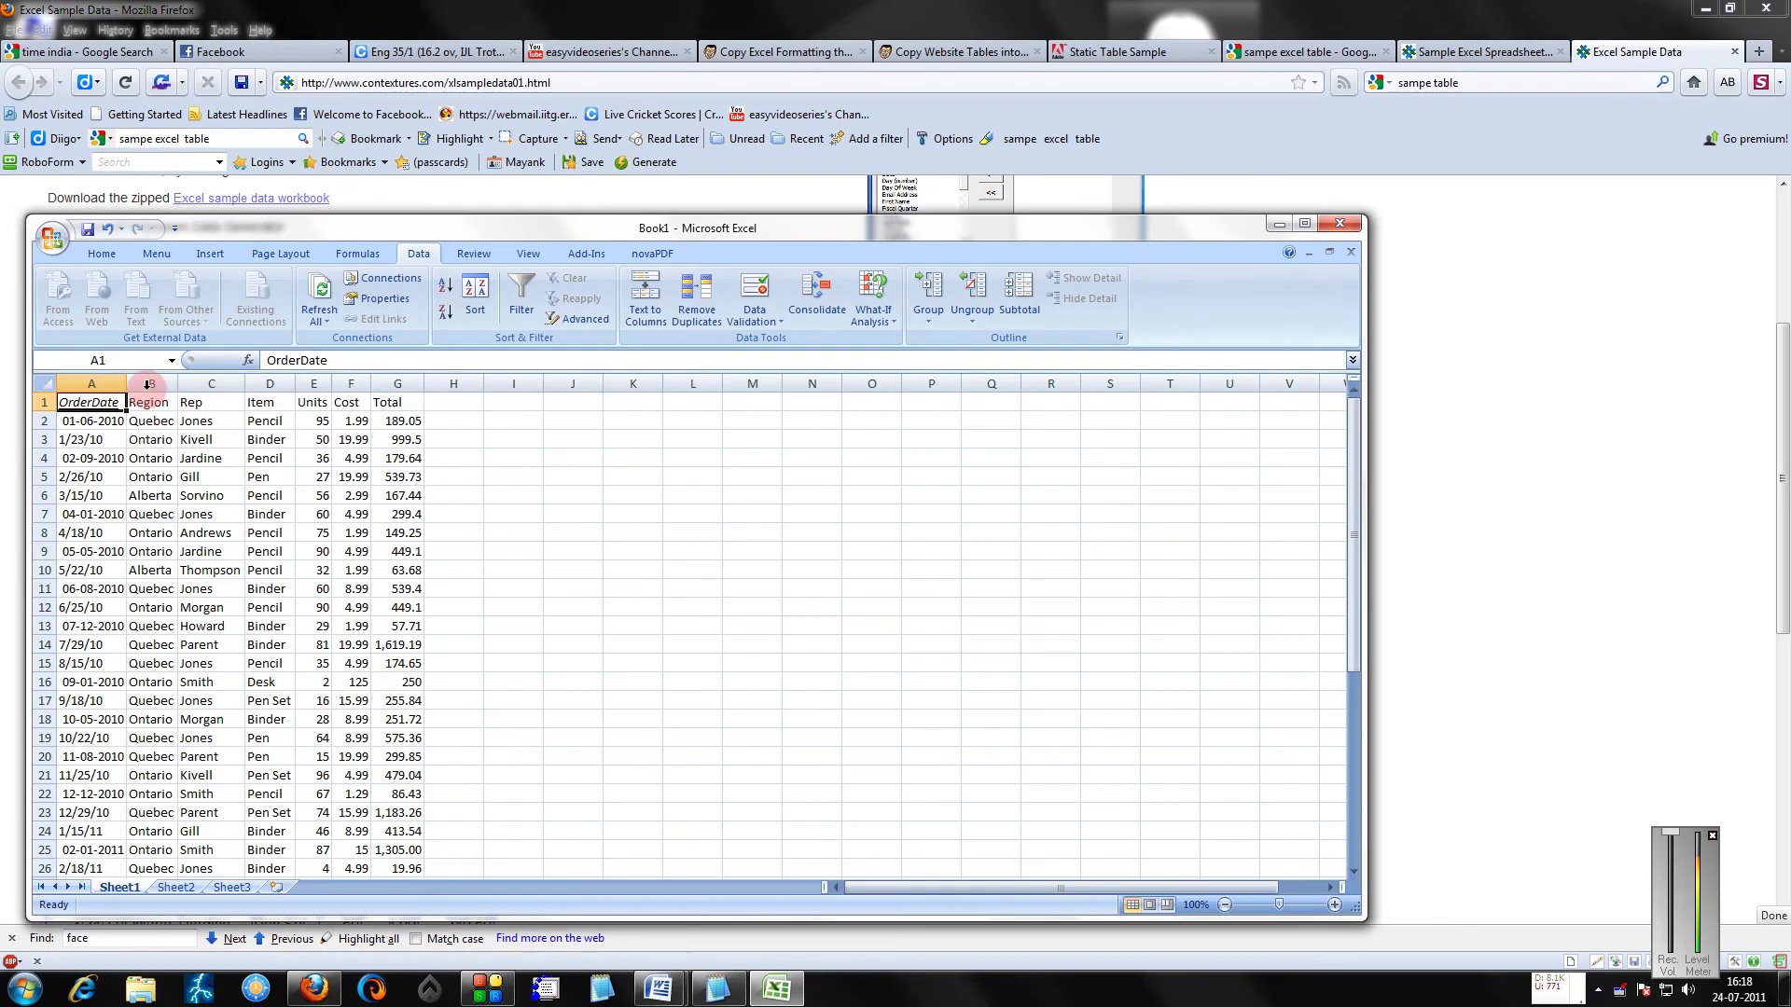
Autofit column A and right-align the OrderDate dates
double_click(177, 384)
left_click(117, 384)
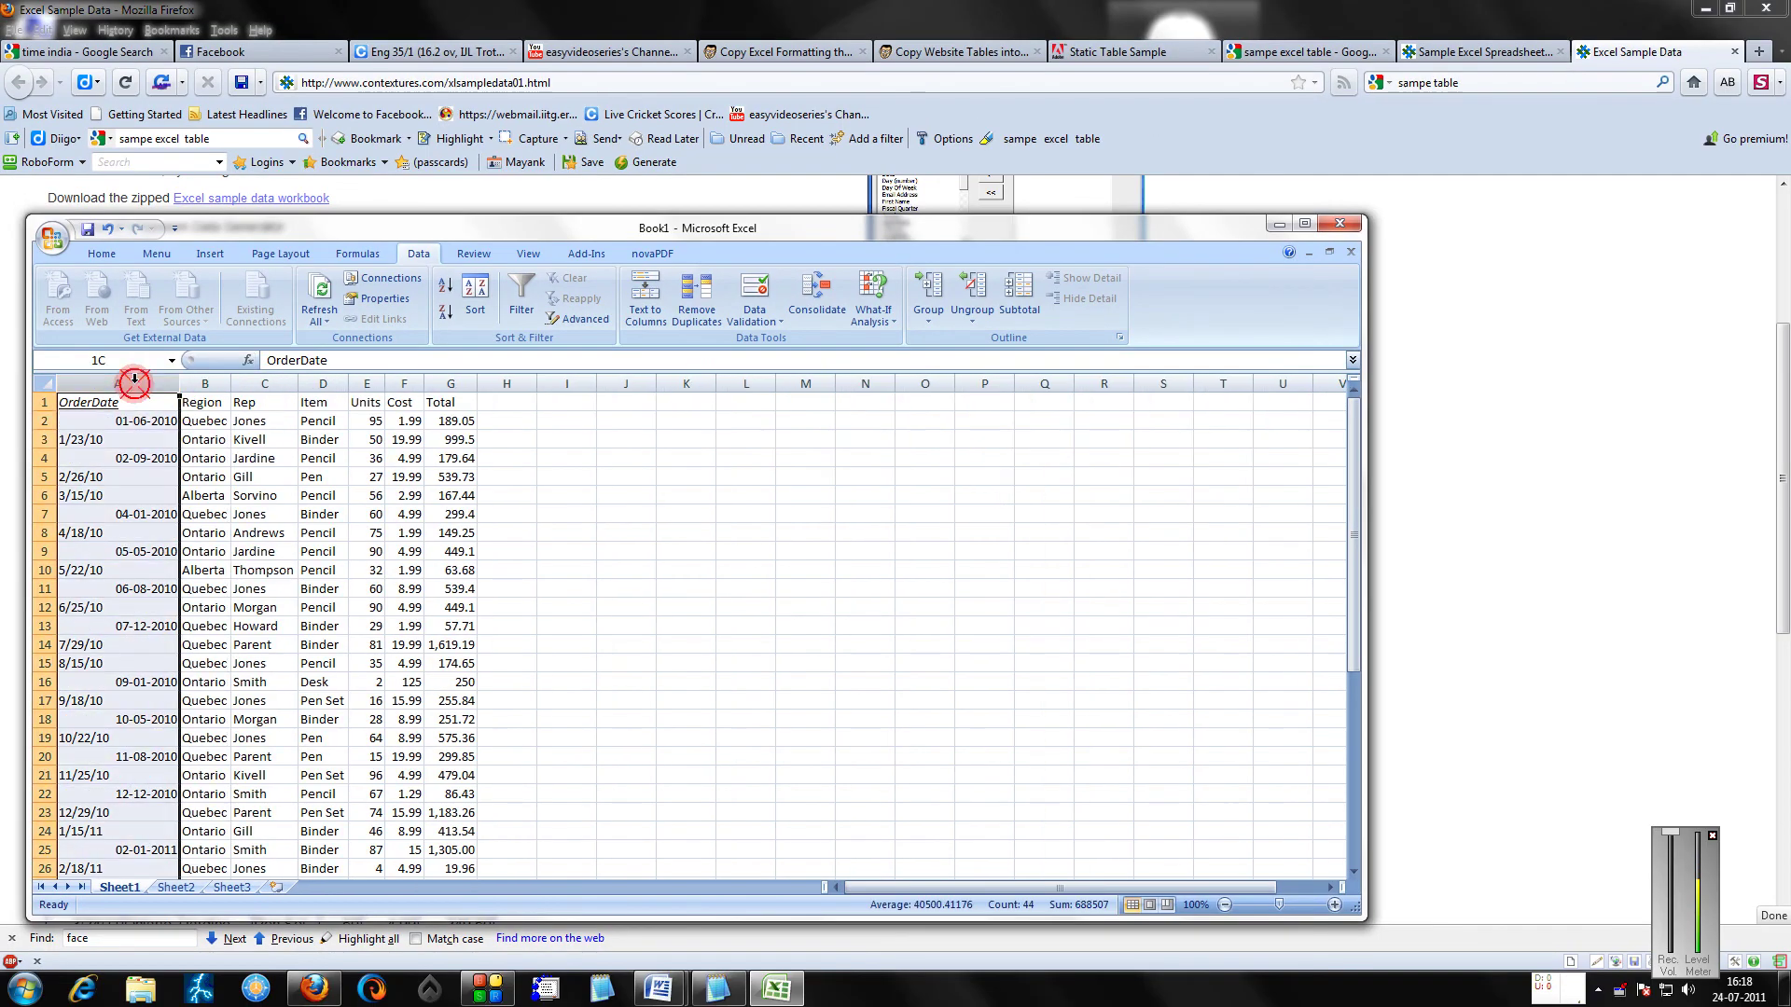
left_click(101, 253)
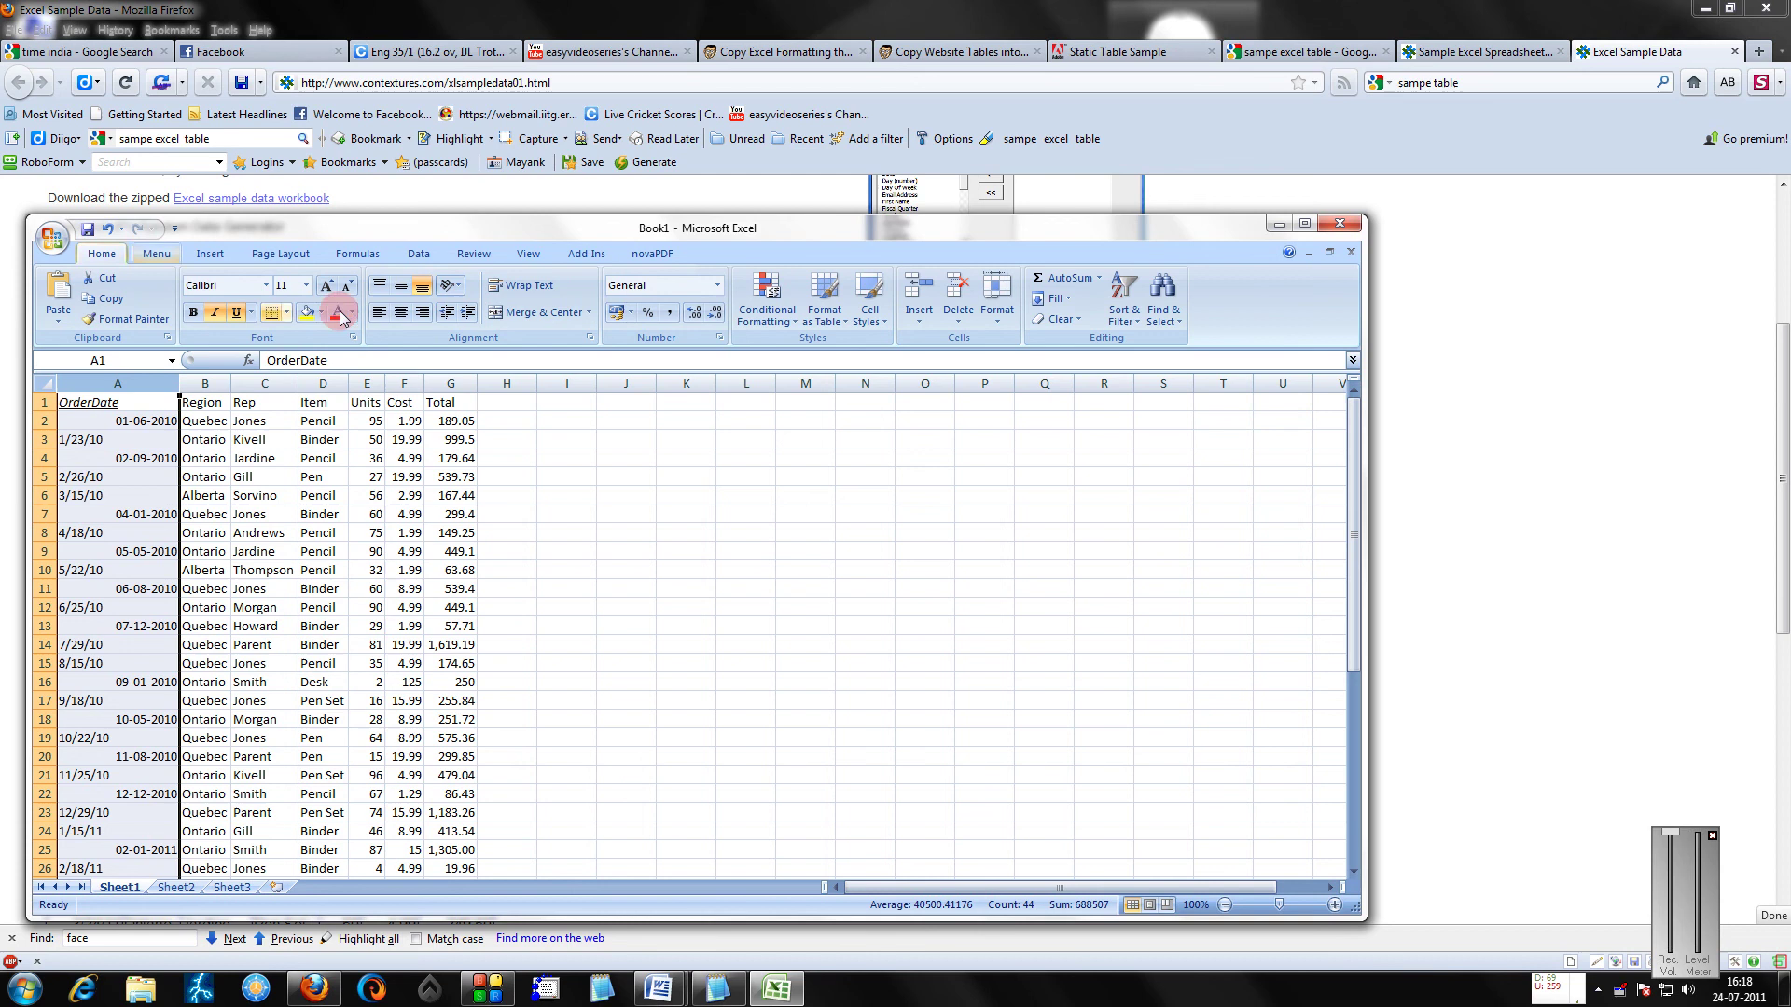
left_click(421, 313)
Deselect column A, then minimize Excel and Firefox to reveal Notepad2
left_click(147, 458)
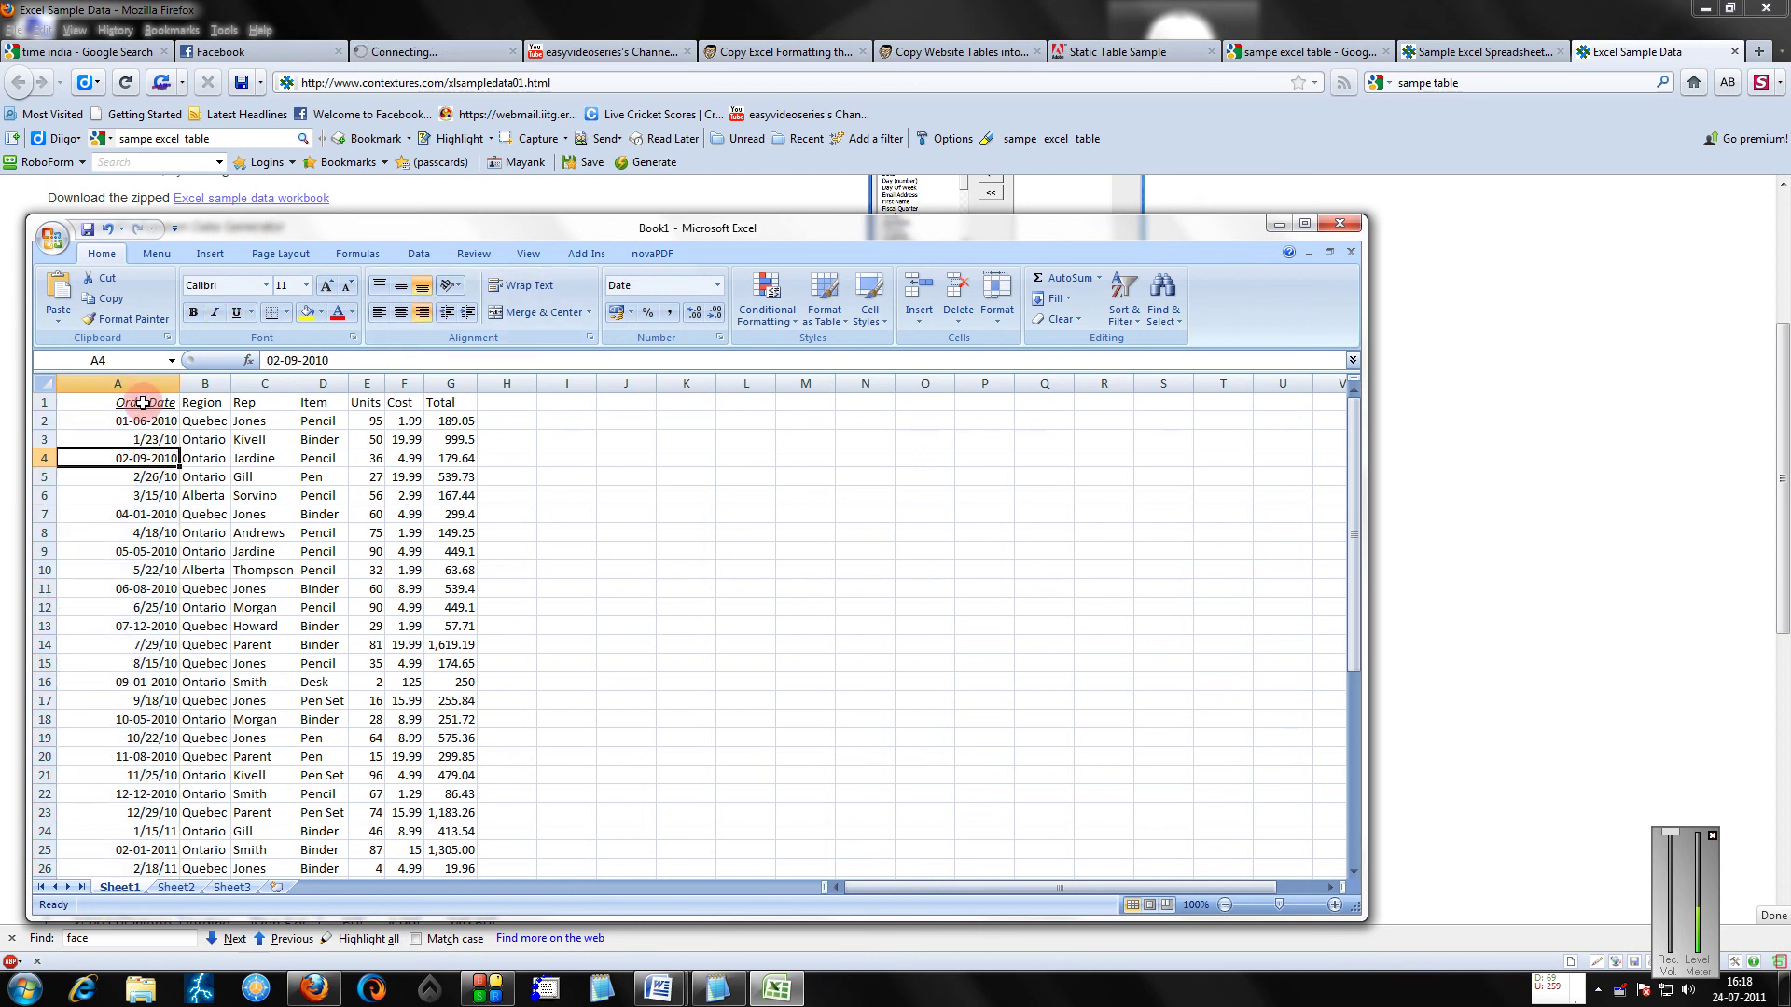
left_click(379, 515)
scroll(378, 515, "down", 5)
scroll(363, 495, "down", 5)
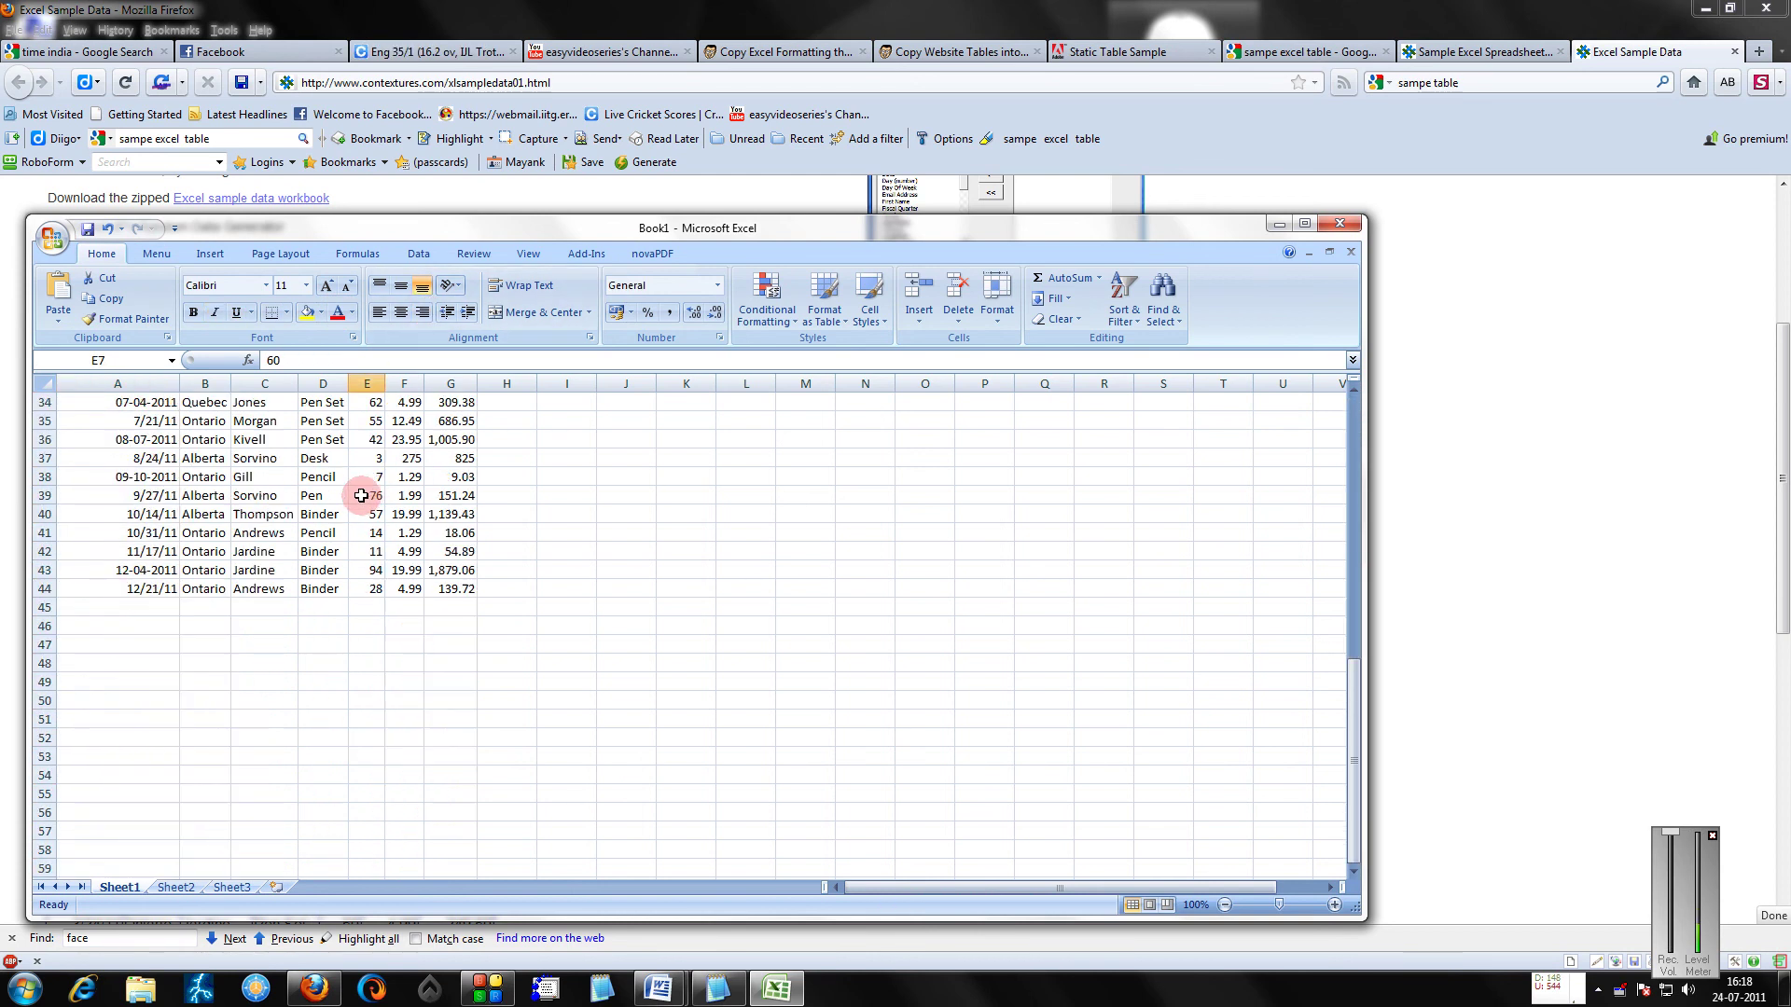
left_click(1281, 224)
left_click(1705, 12)
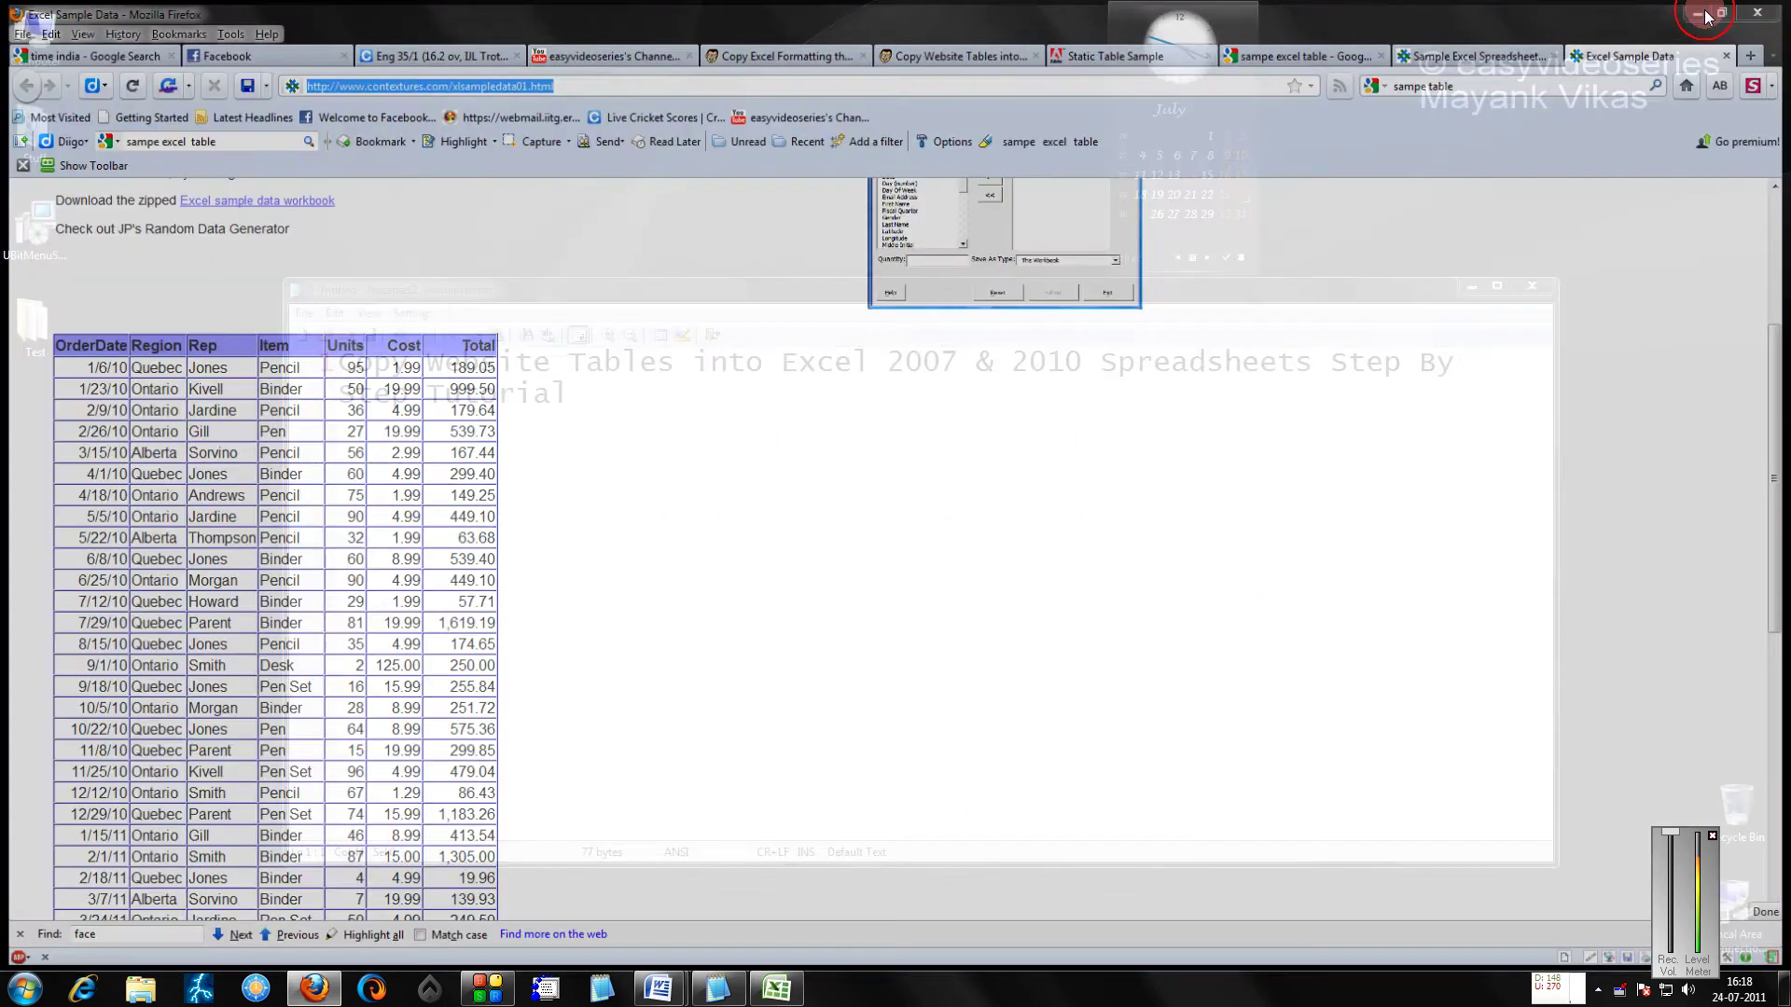